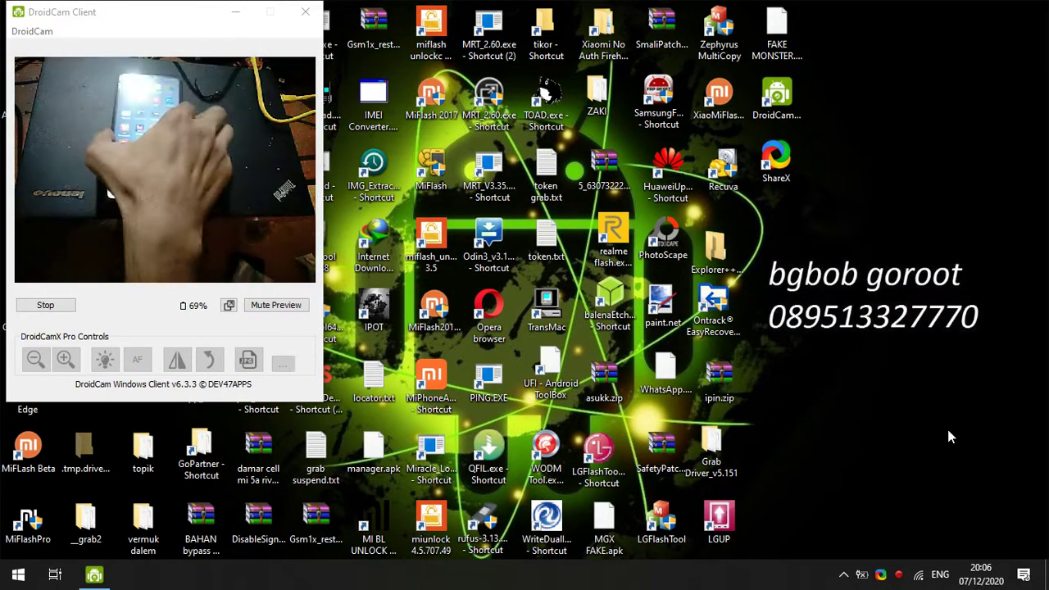
# Open a Command Prompt window and place it beside the phone camera preview so both are visible.
pyautogui.press('super')
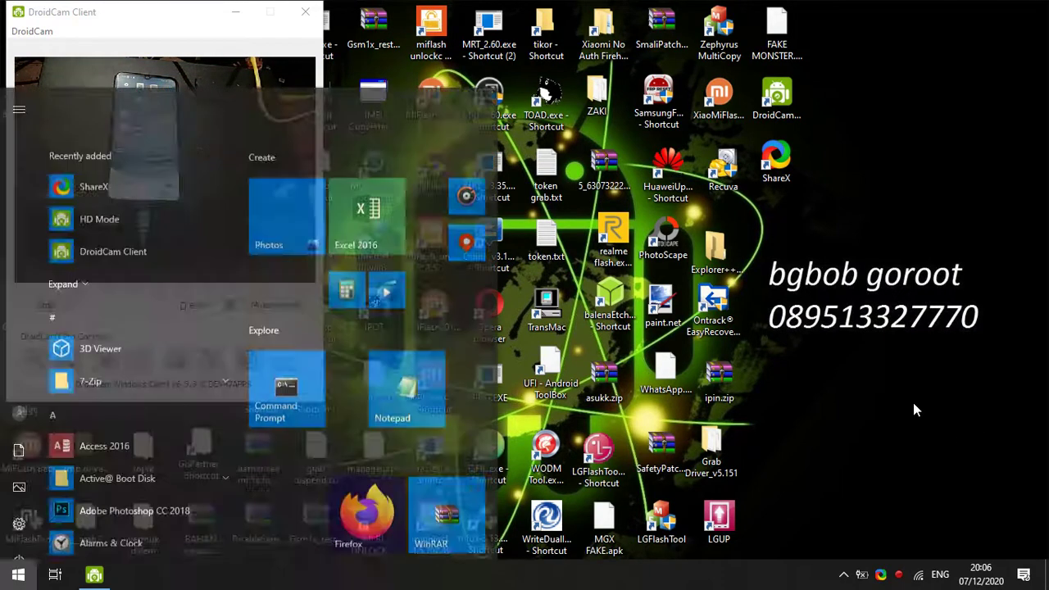
pyautogui.press('super')
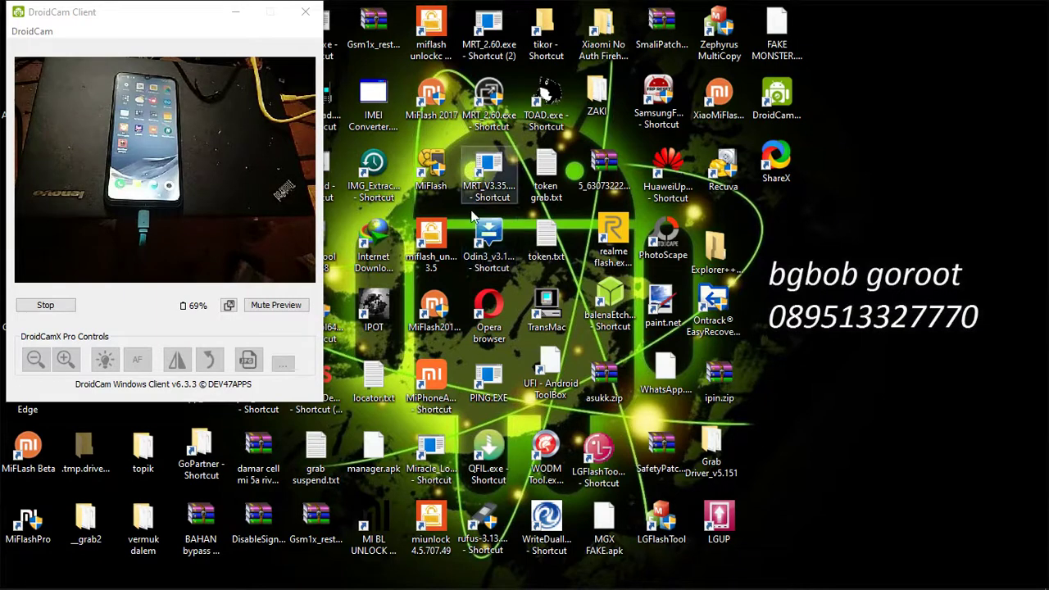
pyautogui.press('super')
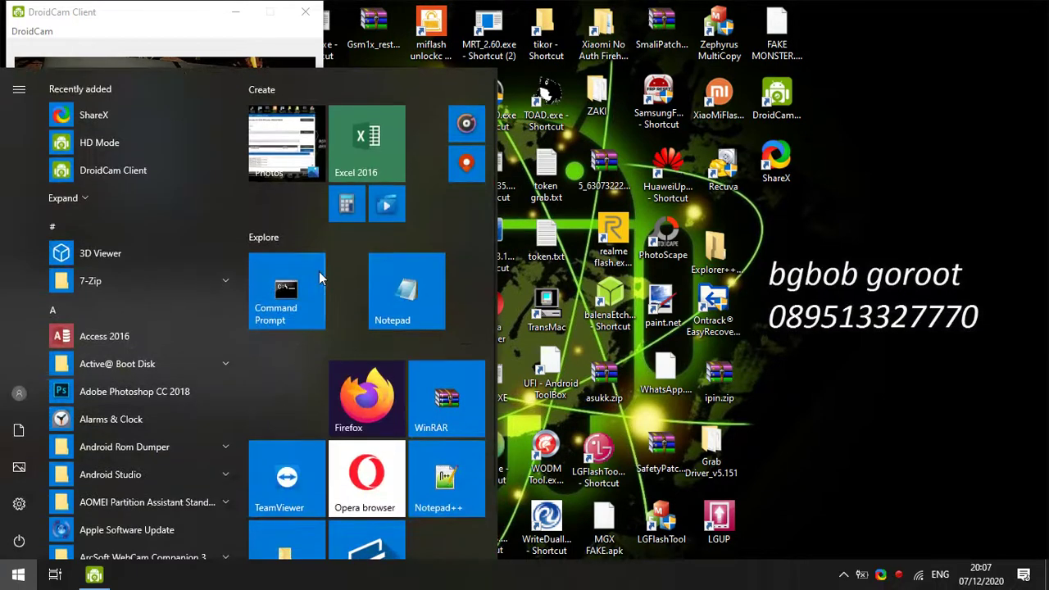
pyautogui.click(309, 287)
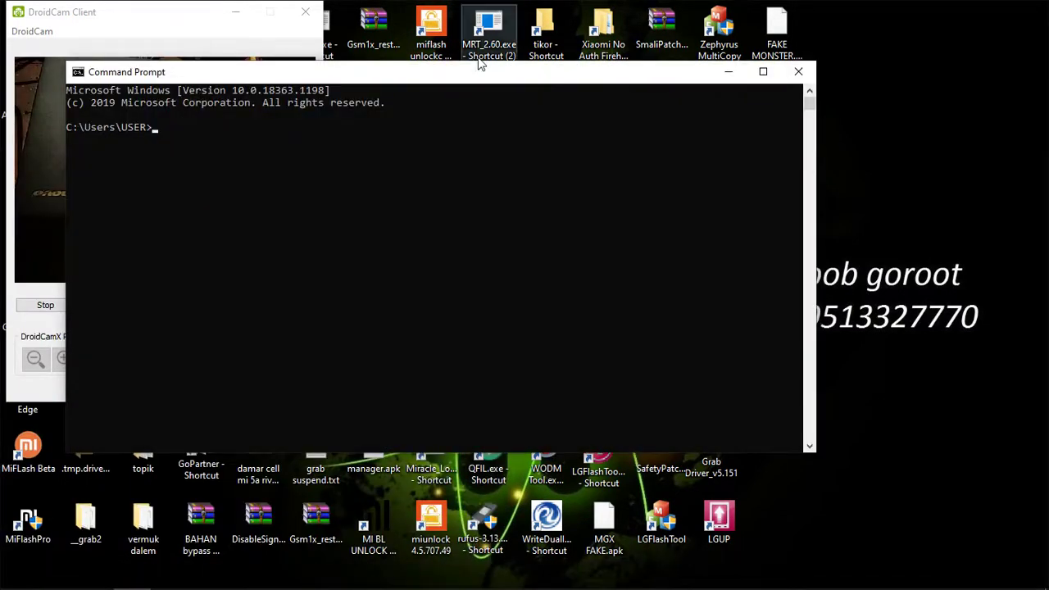
pyautogui.moveTo(481, 70); pyautogui.dragTo(740, 105)
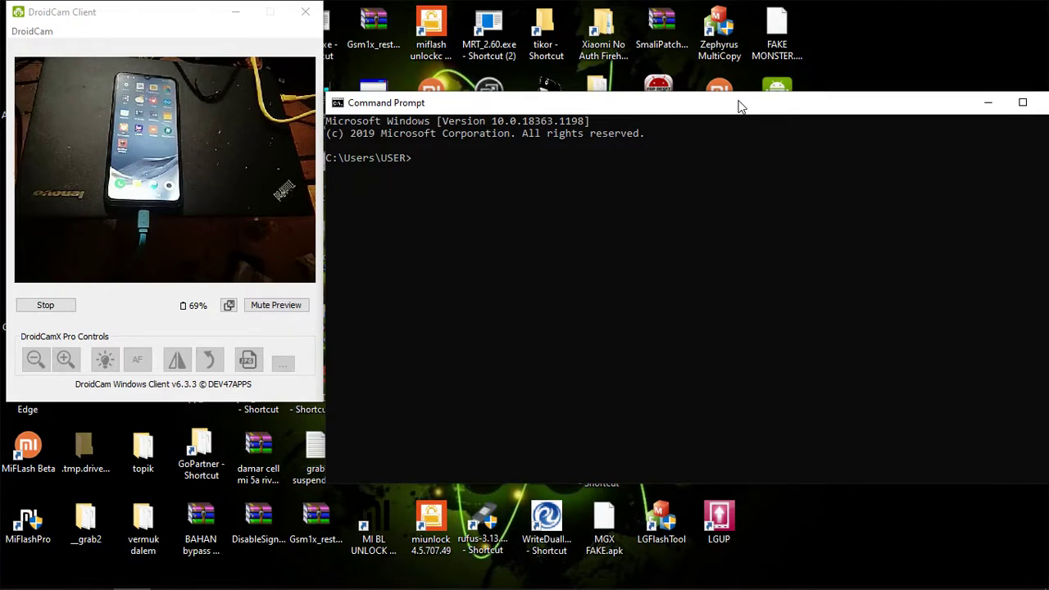
pyautogui.click(722, 184)
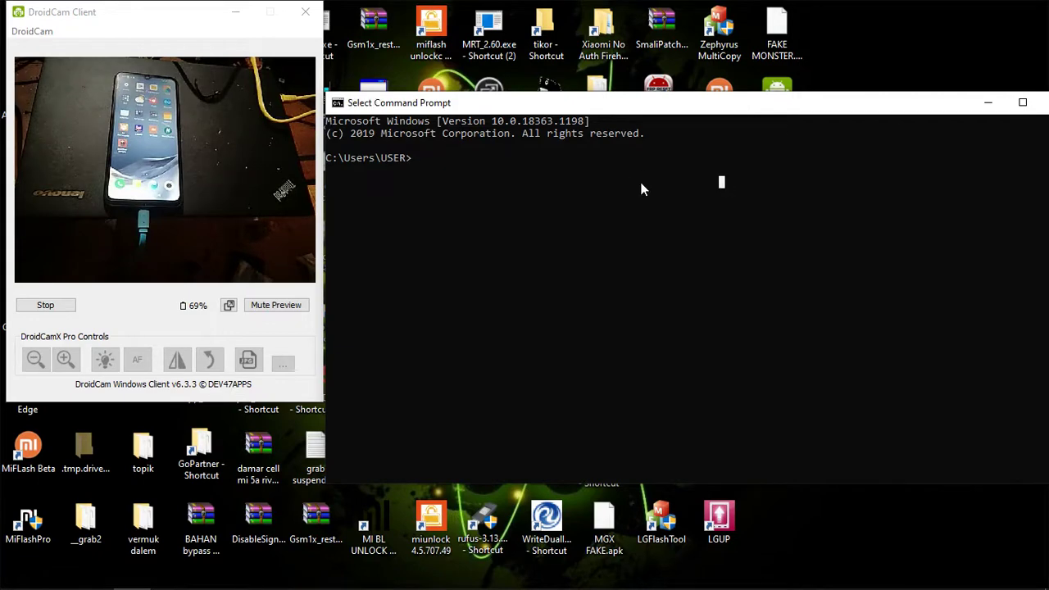
# Open the adb folder on the android (D:) drive in File Explorer.
pyautogui.press('super+e')
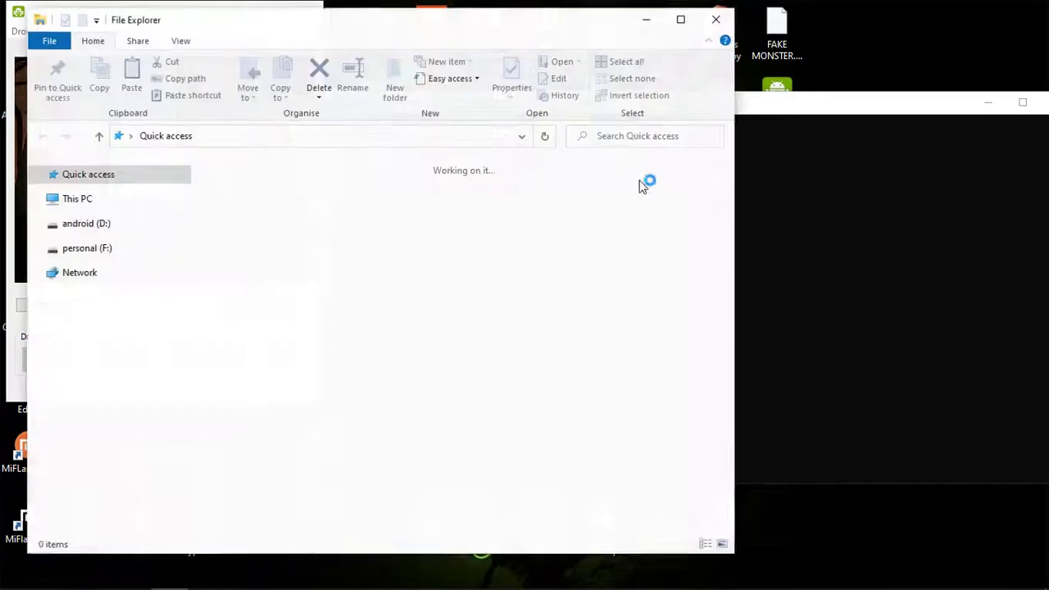
pyautogui.moveTo(512, 22); pyautogui.dragTo(651, 31)
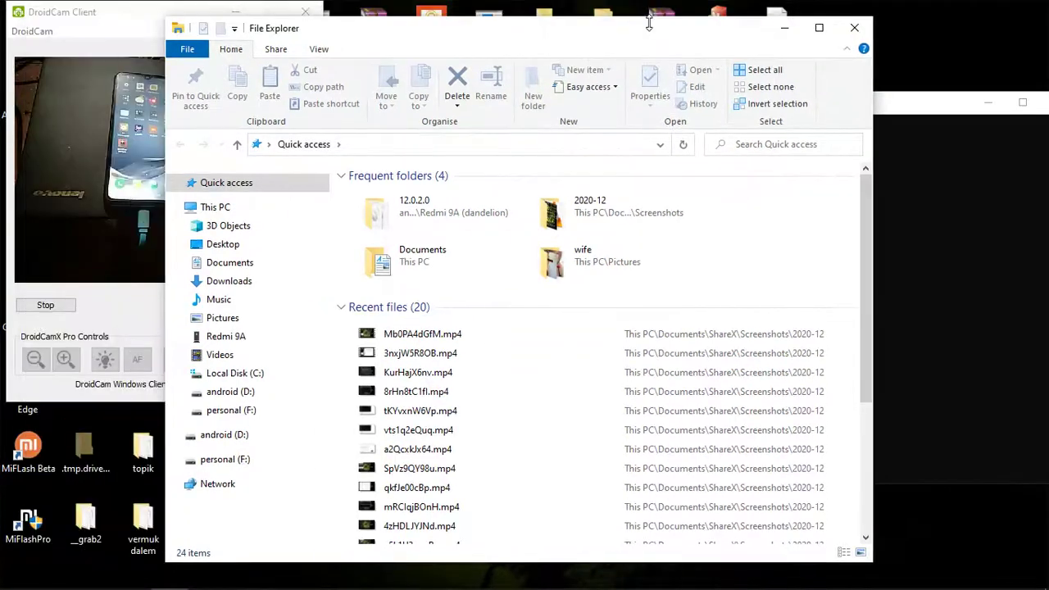
pyautogui.click(231, 392)
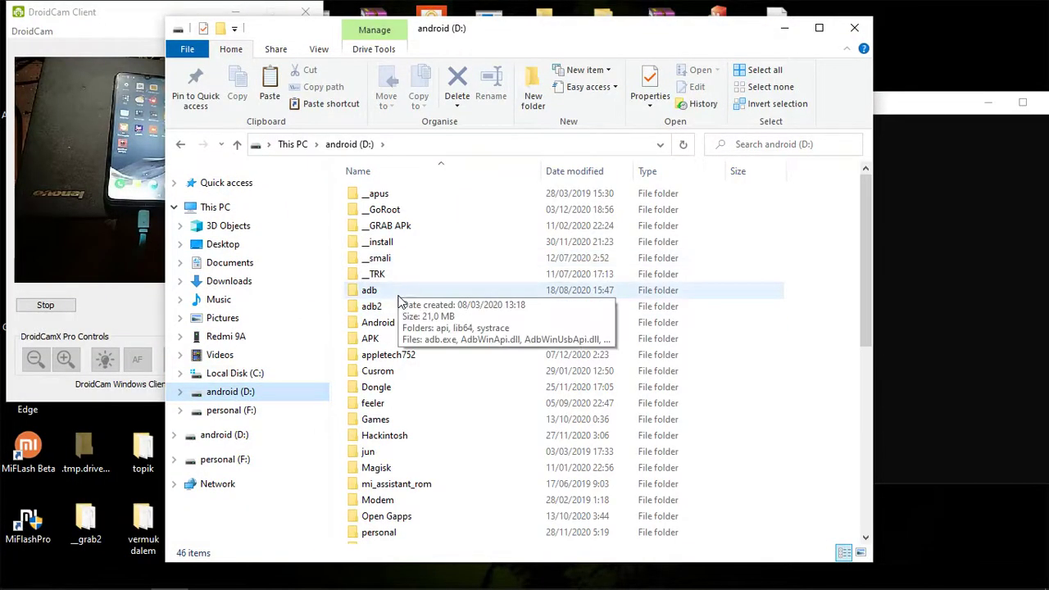
pyautogui.doubleClick(398, 292)
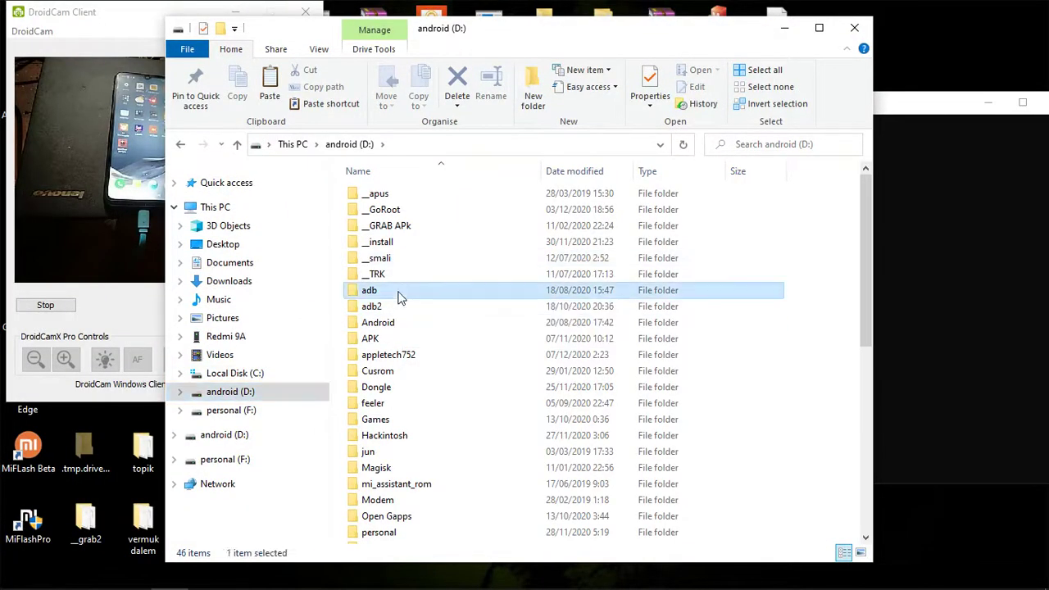
pyautogui.click(547, 143)
pyautogui.click(558, 504)
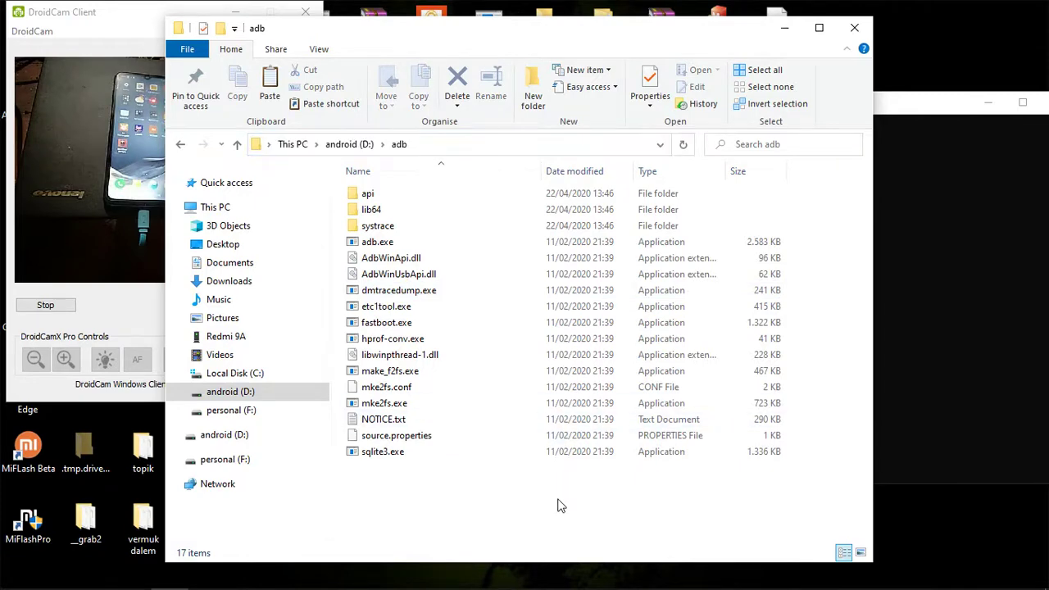
# Copy the path D:\adb of the open folder to the clipboard.
pyautogui.click(615, 146)
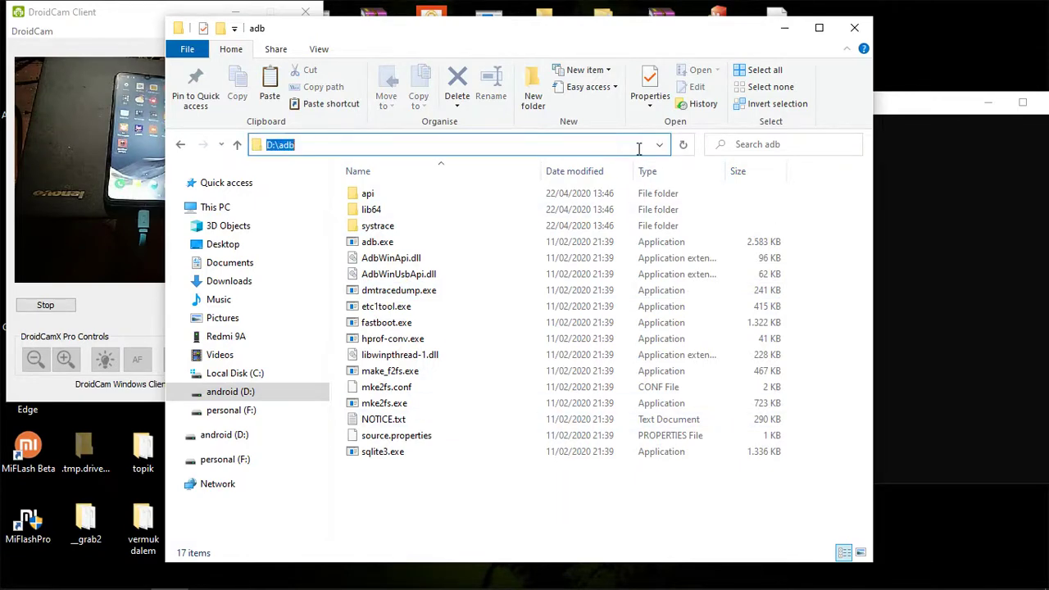
pyautogui.moveTo(623, 28); pyautogui.dragTo(636, 23)
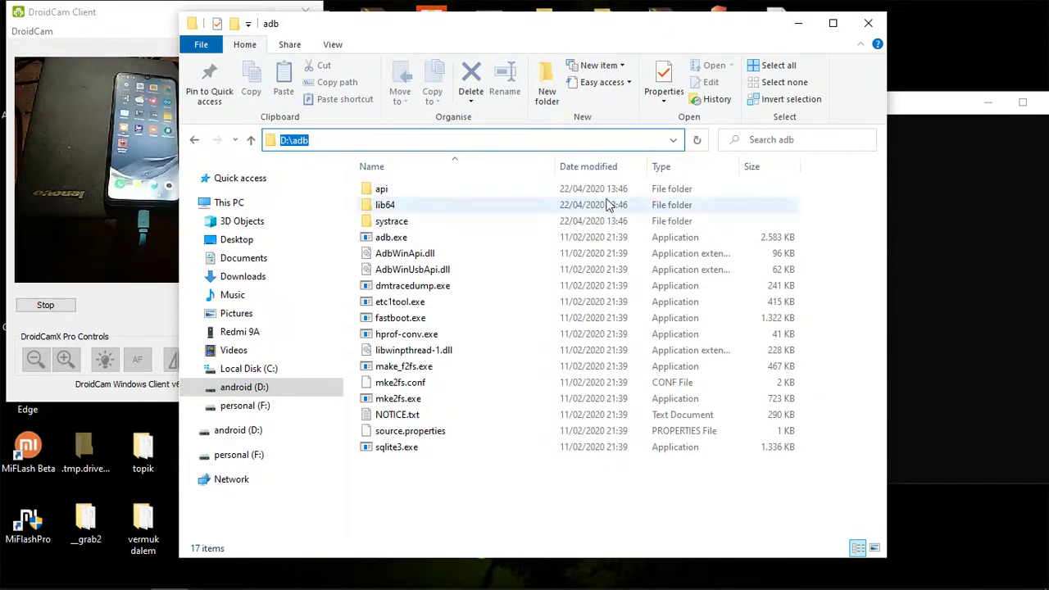
pyautogui.click(519, 137)
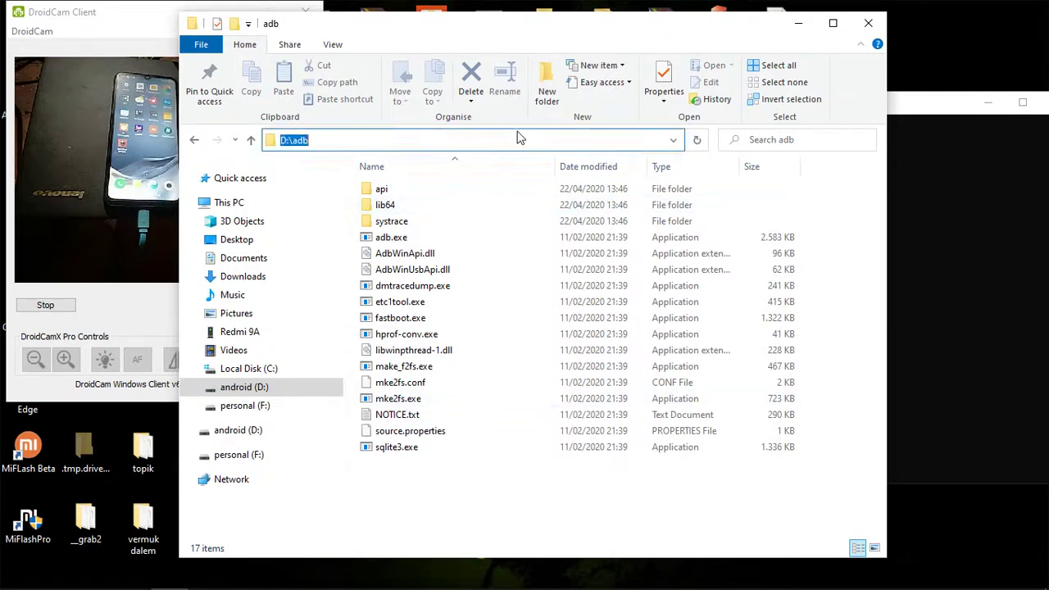
pyautogui.rightClick(303, 137)
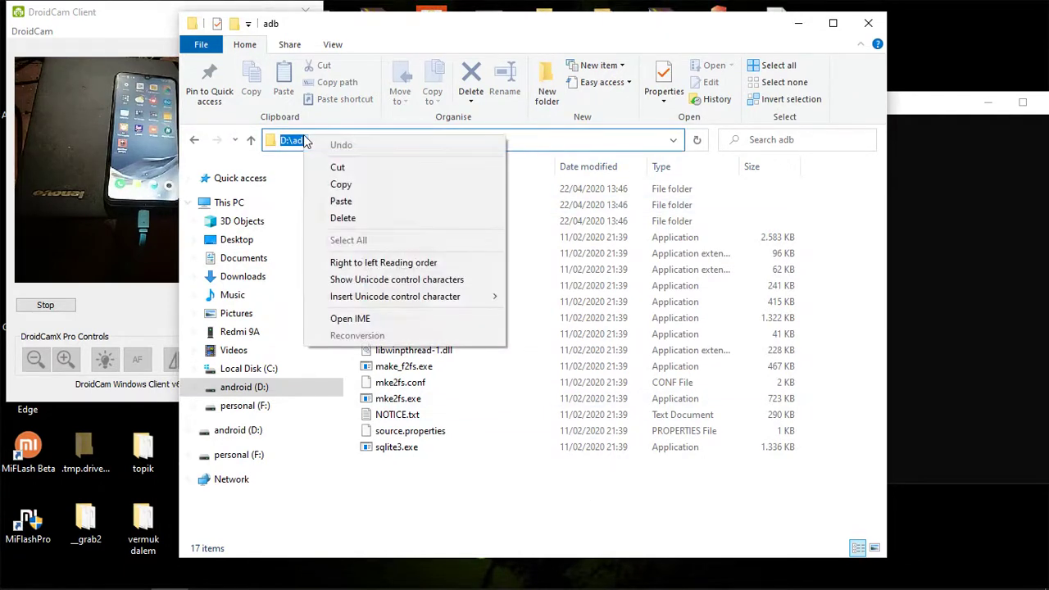
pyautogui.click(342, 188)
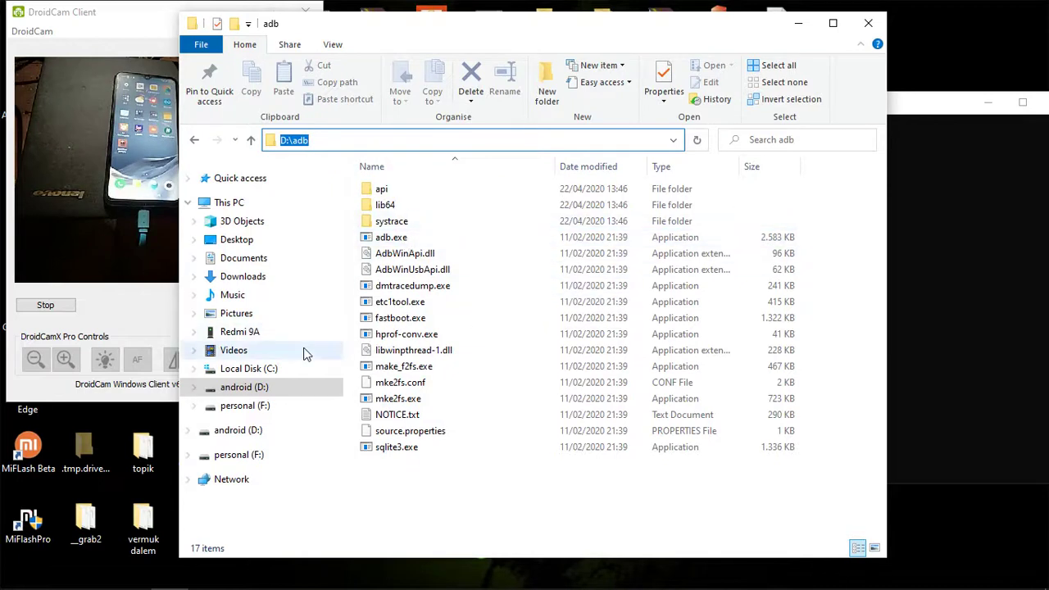
# Open the computer's environment variables through the advanced system settings.
pyautogui.rightClick(239, 208)
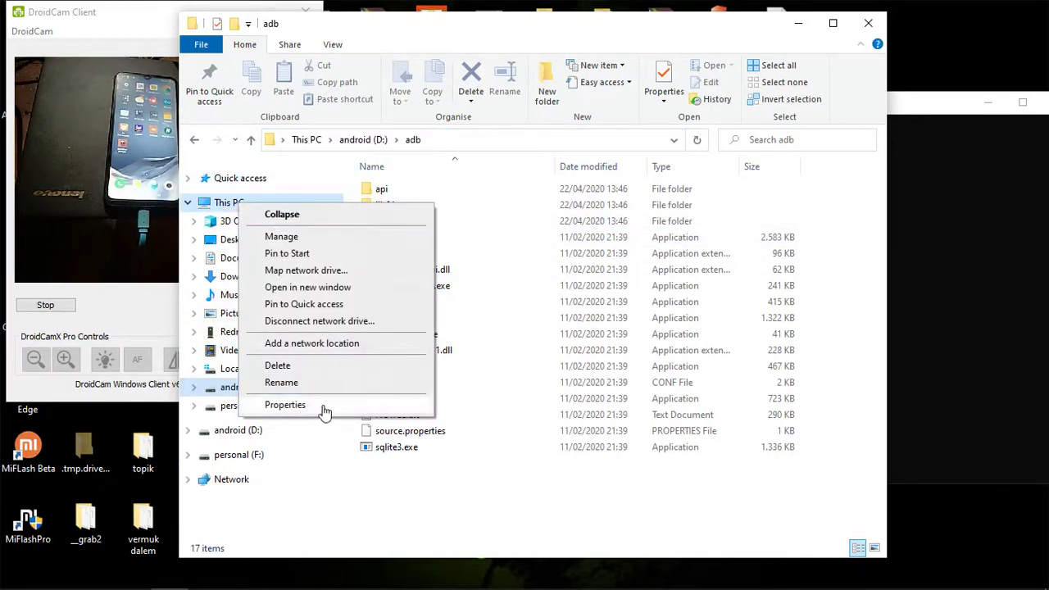
pyautogui.click(285, 405)
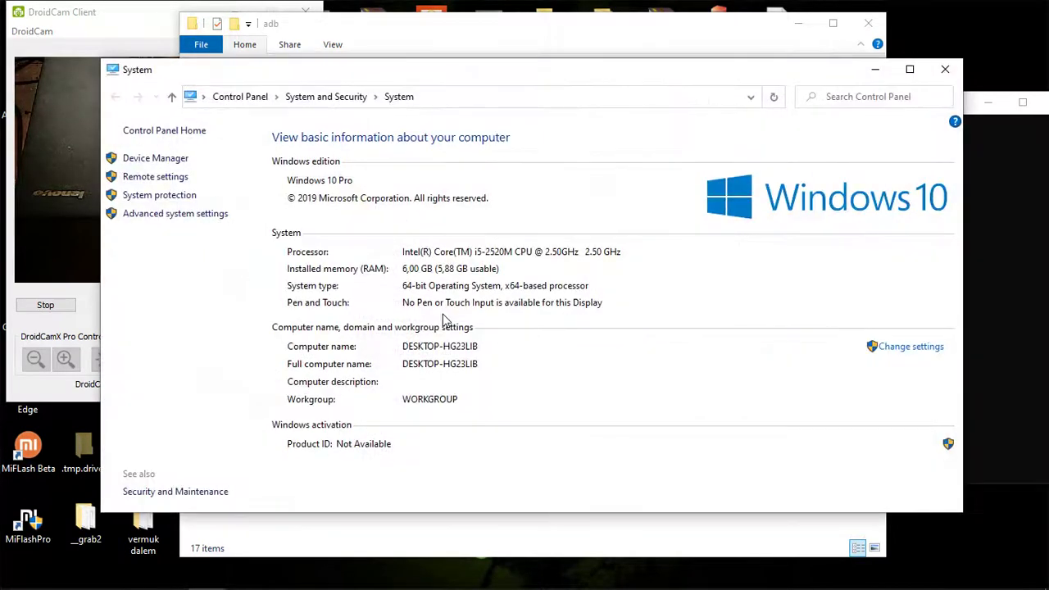
pyautogui.click(182, 223)
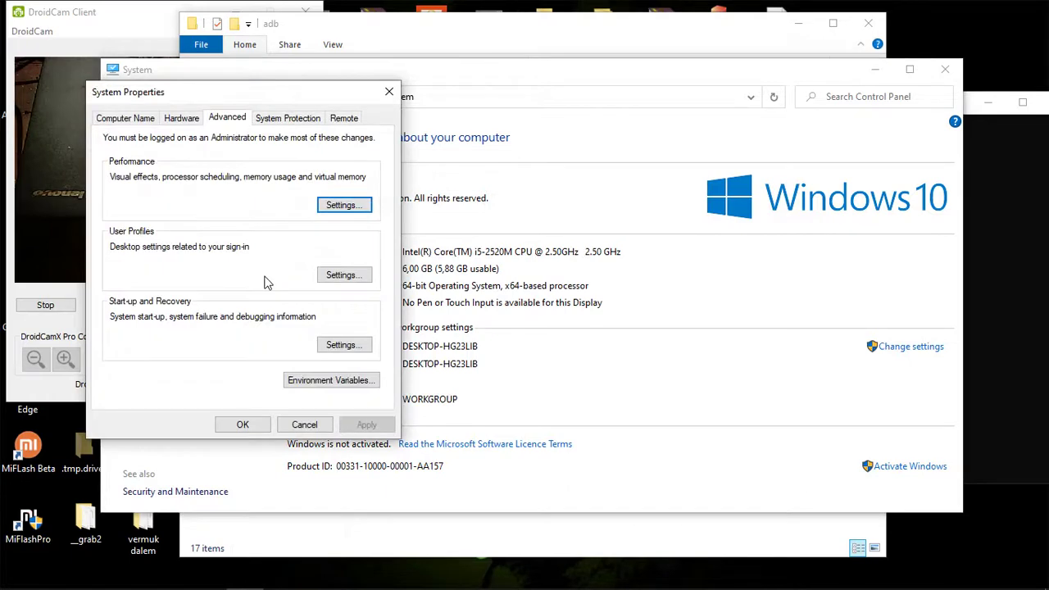
pyautogui.click(344, 383)
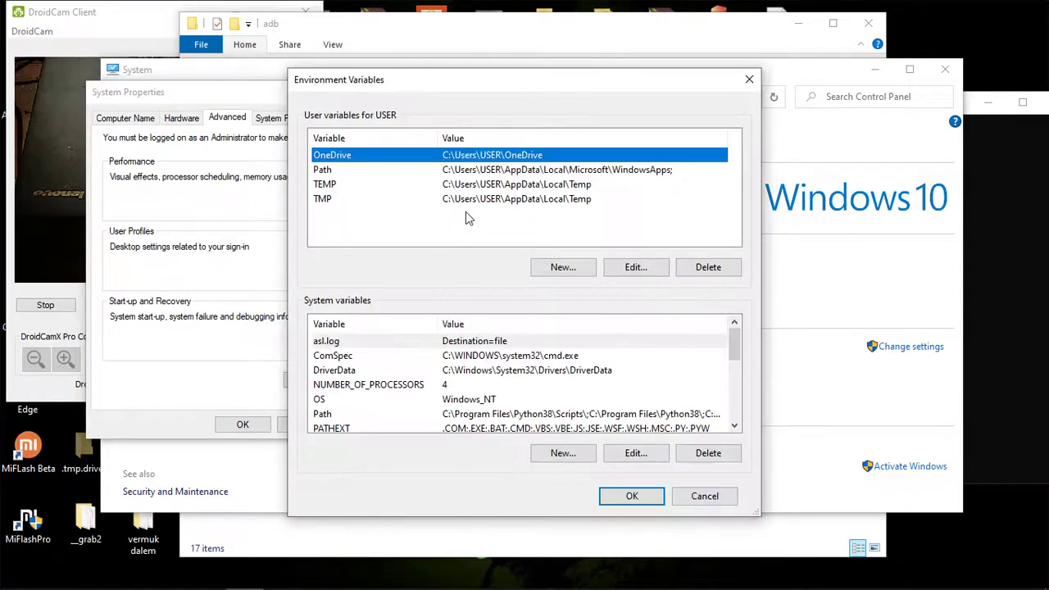
# View the entries of the user's Path variable and leave them unchanged.
pyautogui.click(505, 175)
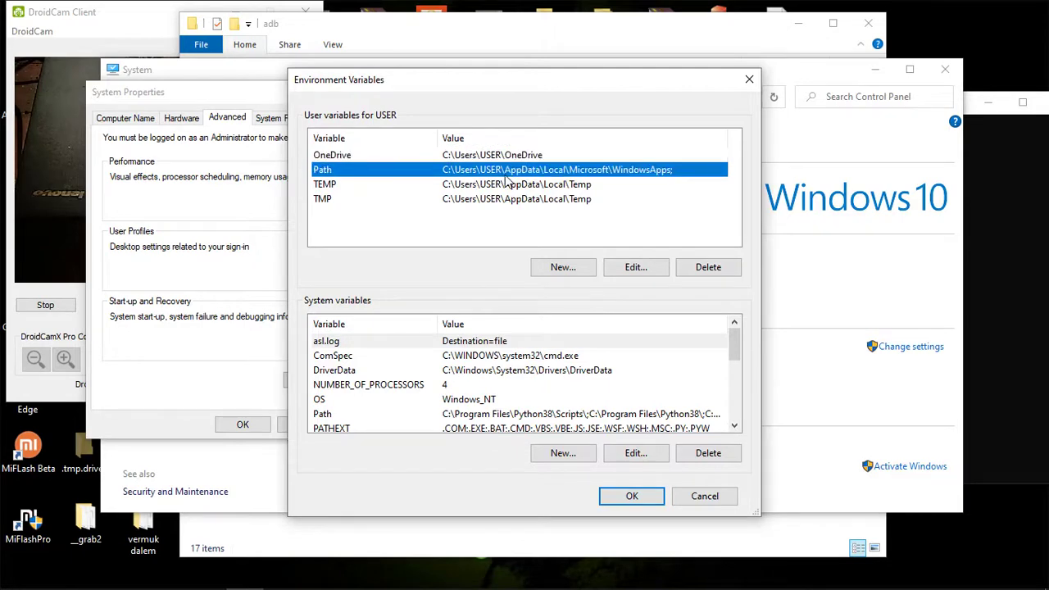
pyautogui.doubleClick(505, 175)
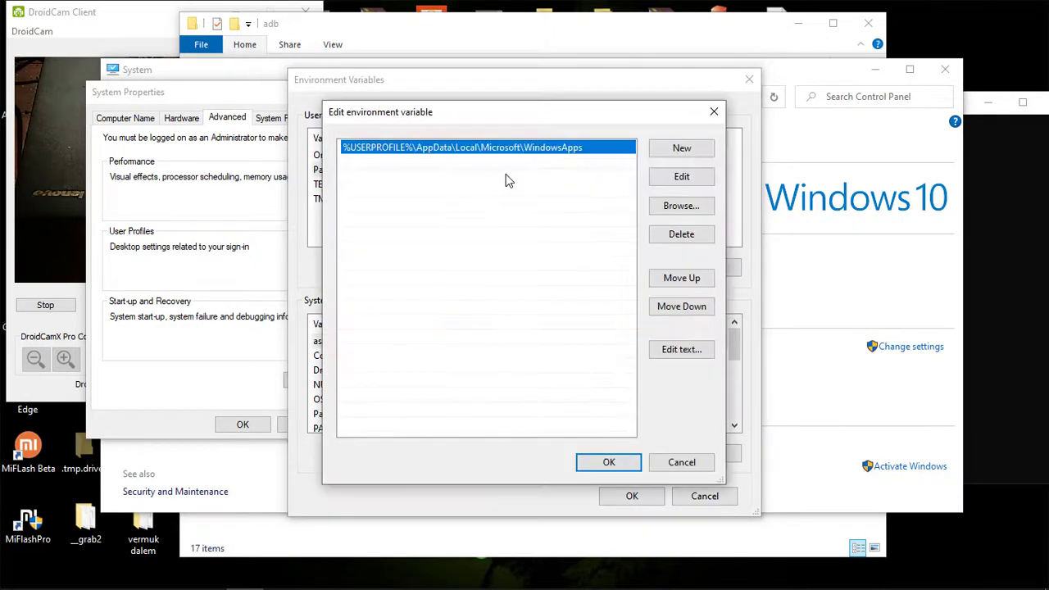
pyautogui.press('Escape')
# Check the system Path variable for the D:\adb entry and leave the list unchanged.
pyautogui.click(472, 370)
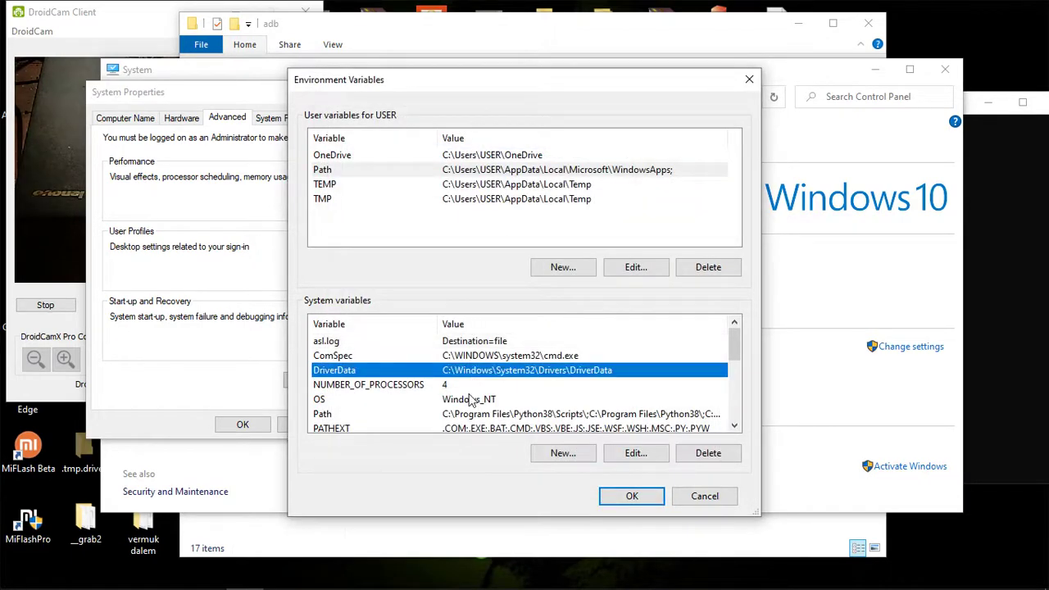
pyautogui.click(469, 416)
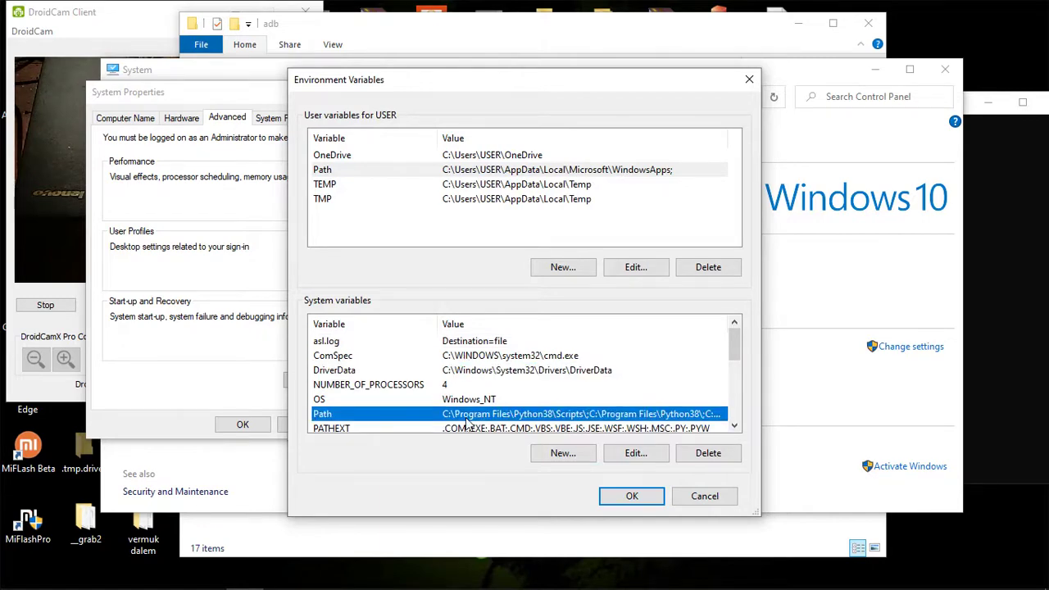
pyautogui.click(628, 453)
pyautogui.click(435, 280)
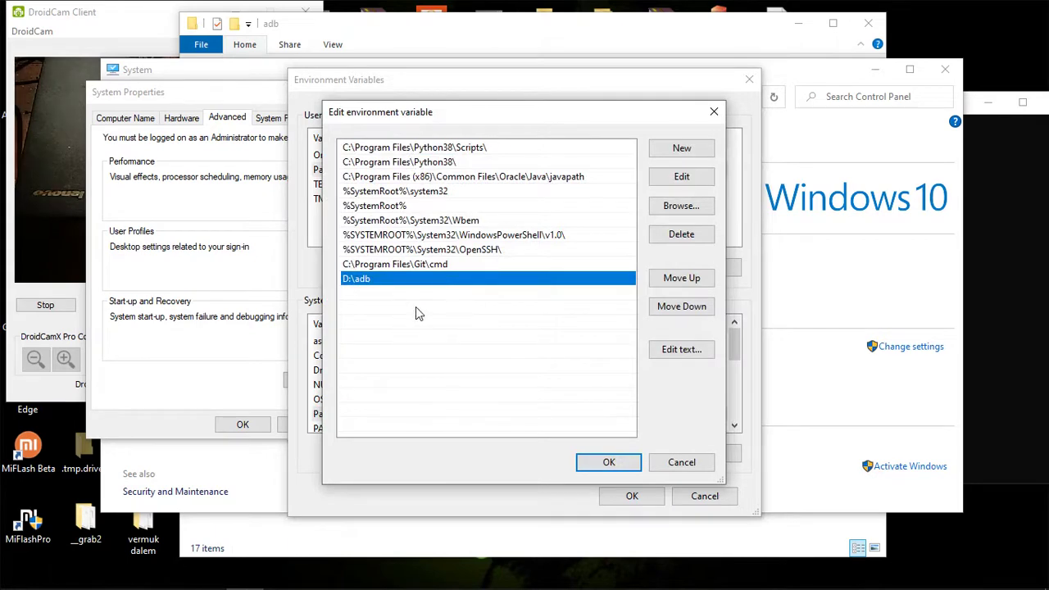
pyautogui.click(661, 462)
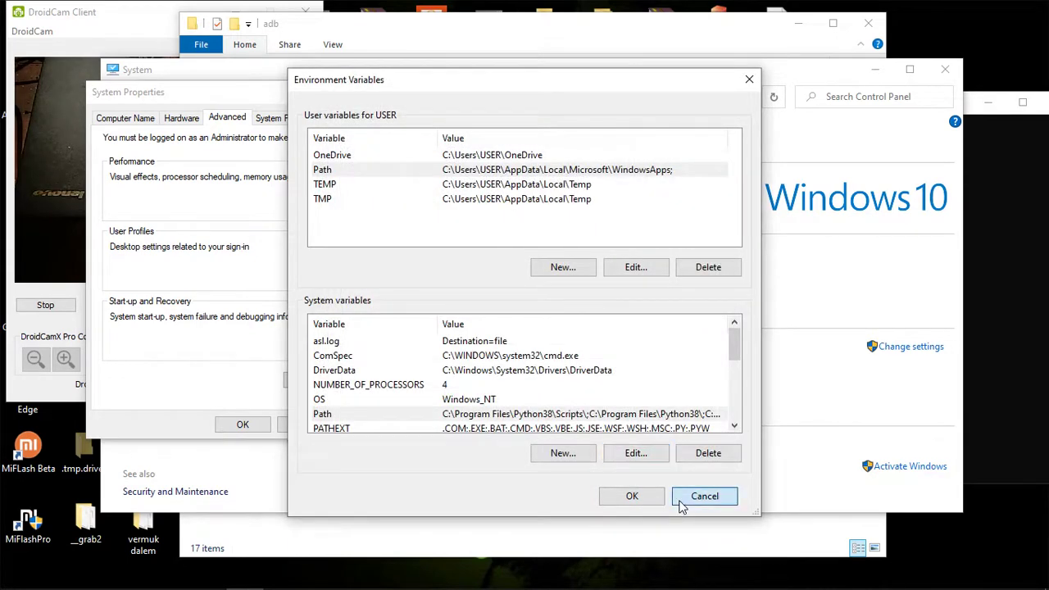
# Cancel the environment variable and system property dialogs, and close the System and adb folder windows.
pyautogui.click(680, 500)
pyautogui.click(320, 425)
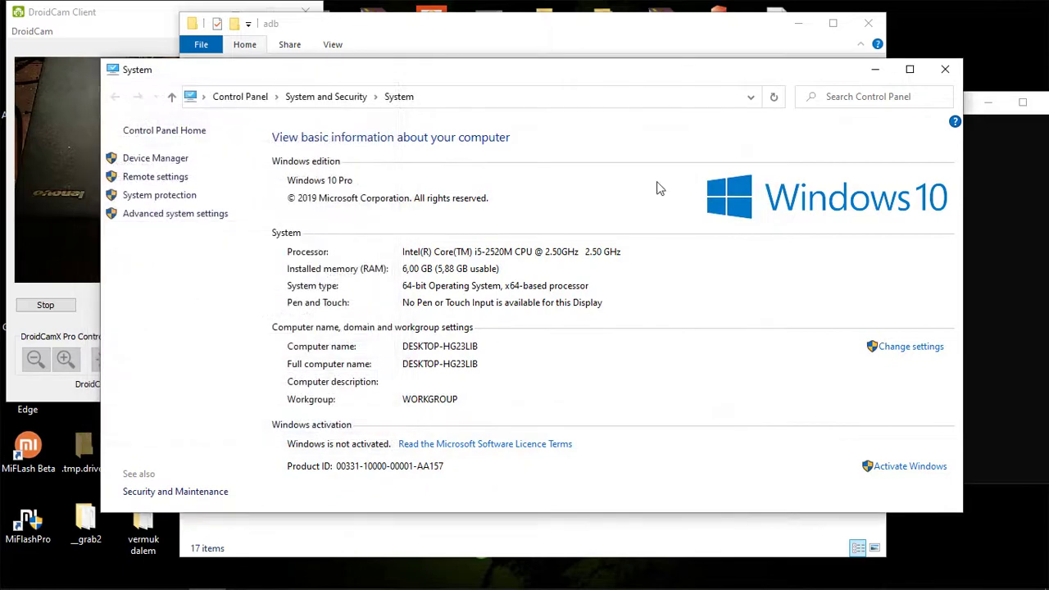
pyautogui.click(951, 71)
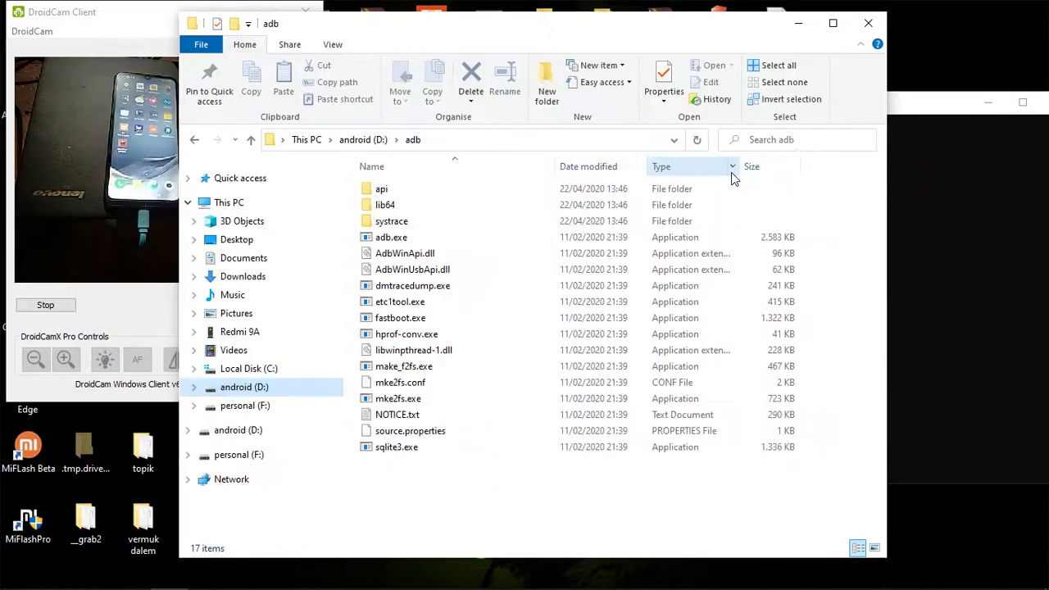
pyautogui.click(868, 23)
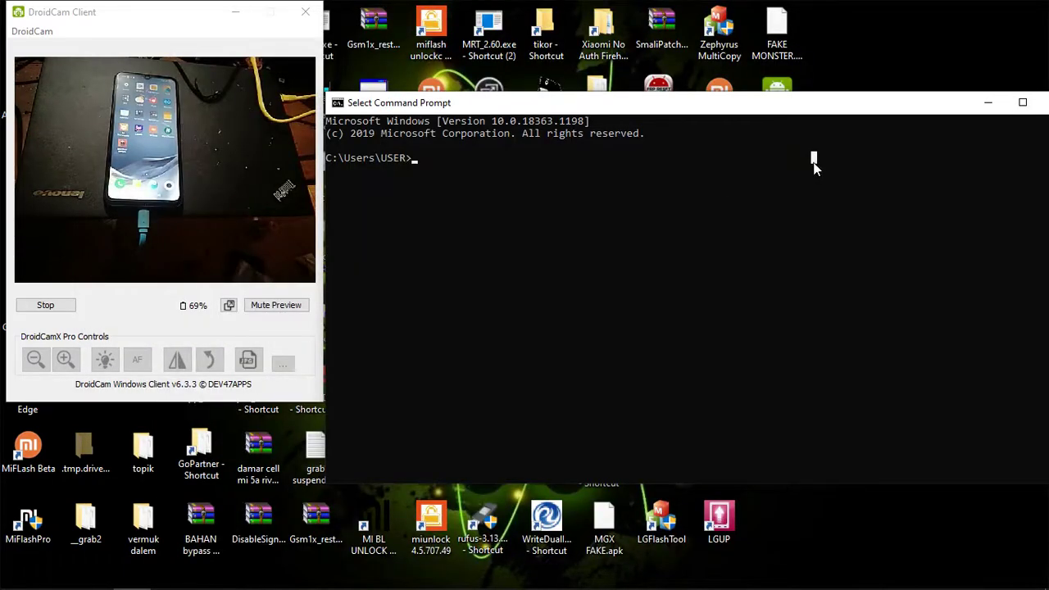
# Run adb devices in the Command Prompt to check that the phone is connected.
pyautogui.write('adb')
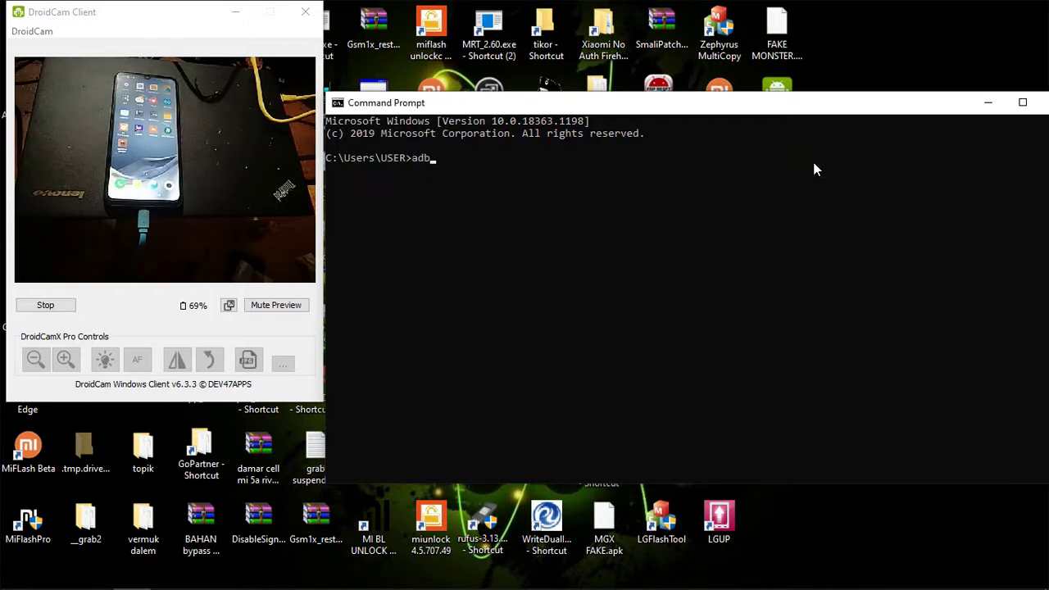
pyautogui.write(' devices')
pyautogui.press('Return')
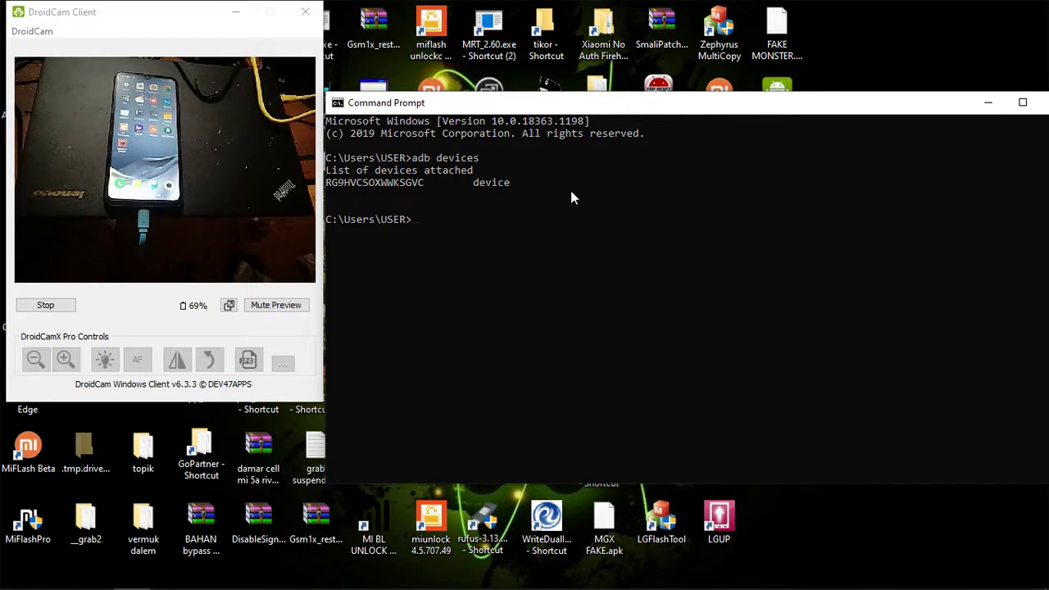
# Restart the connected phone into its bootloader with adb reboot bootloader.
pyautogui.write('adb reboot bootloader')
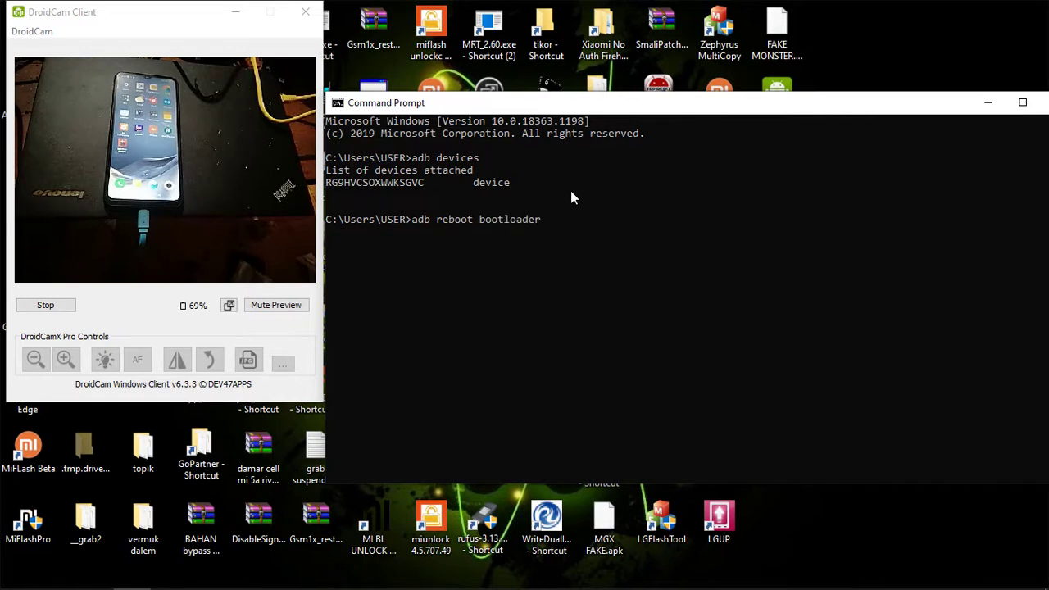
pyautogui.press('Return')
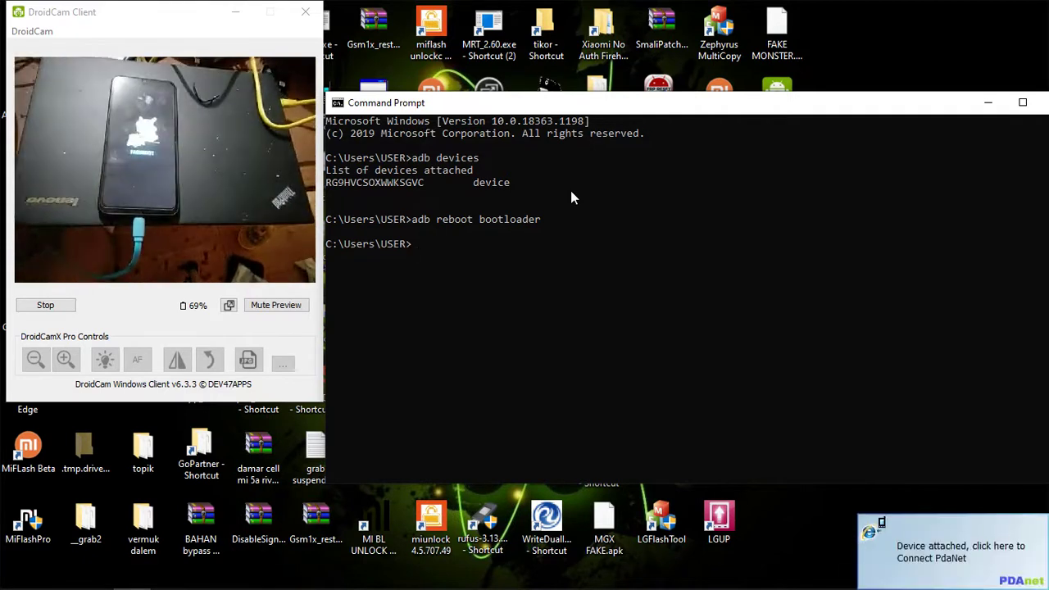
pyautogui.click(578, 205)
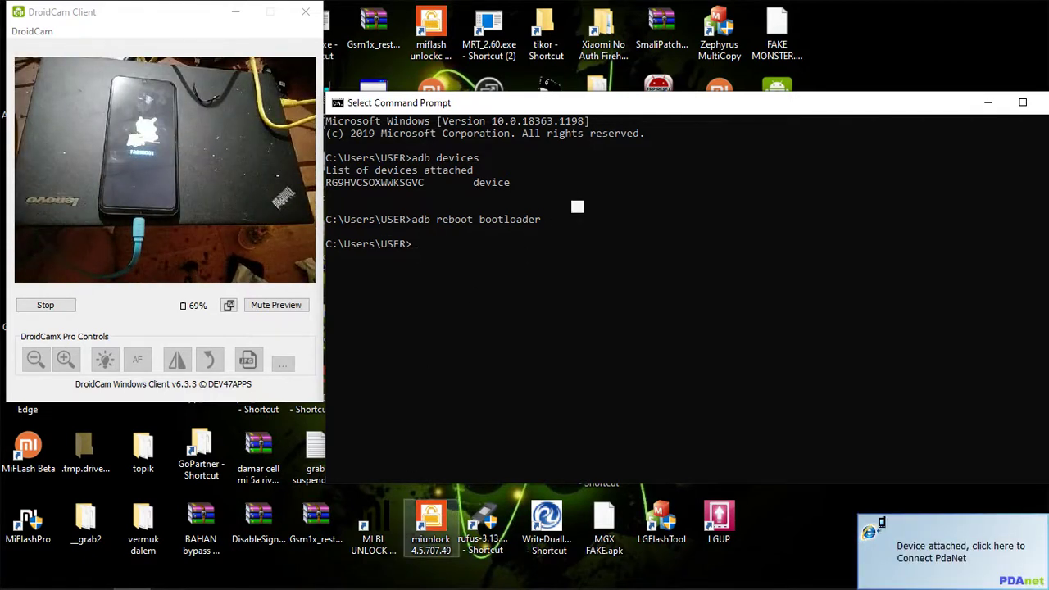
# Open a File Explorer window and browse to the Android\Xiaomi folder on the android (D:) drive.
pyautogui.press('super')
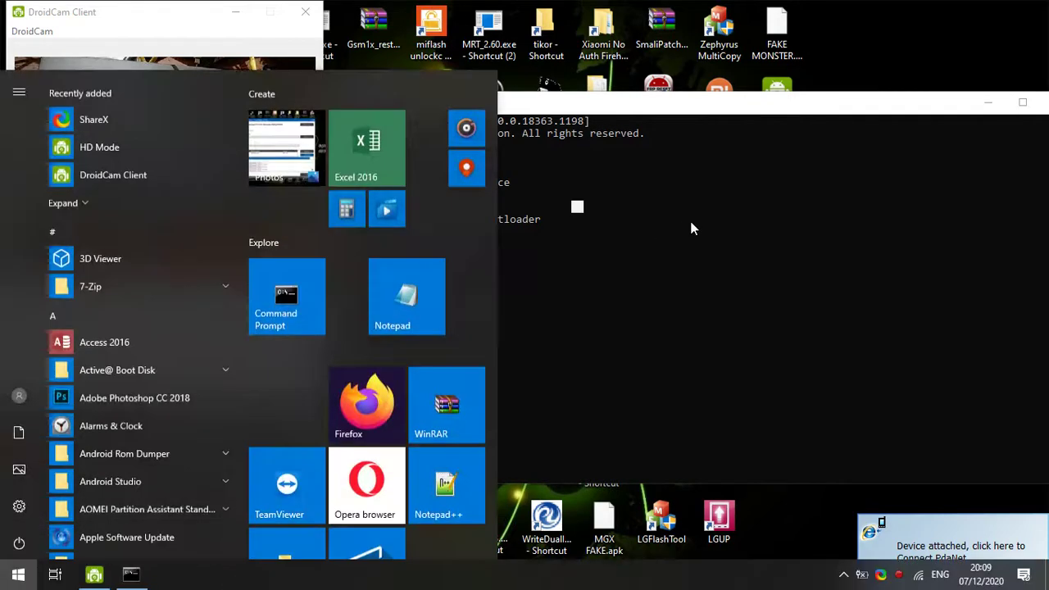
pyautogui.press('super')
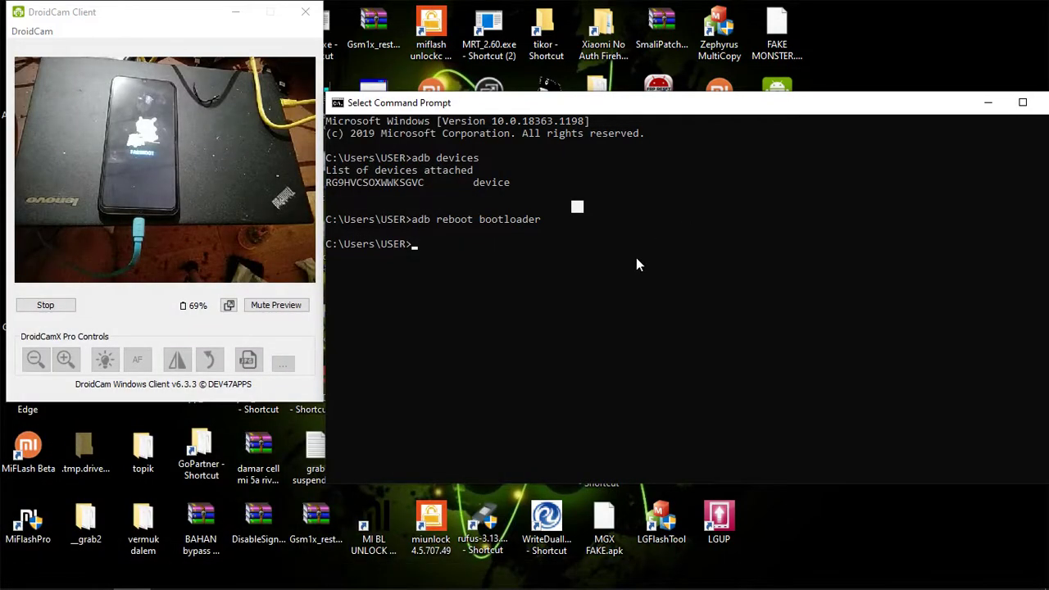
pyautogui.press('super+e')
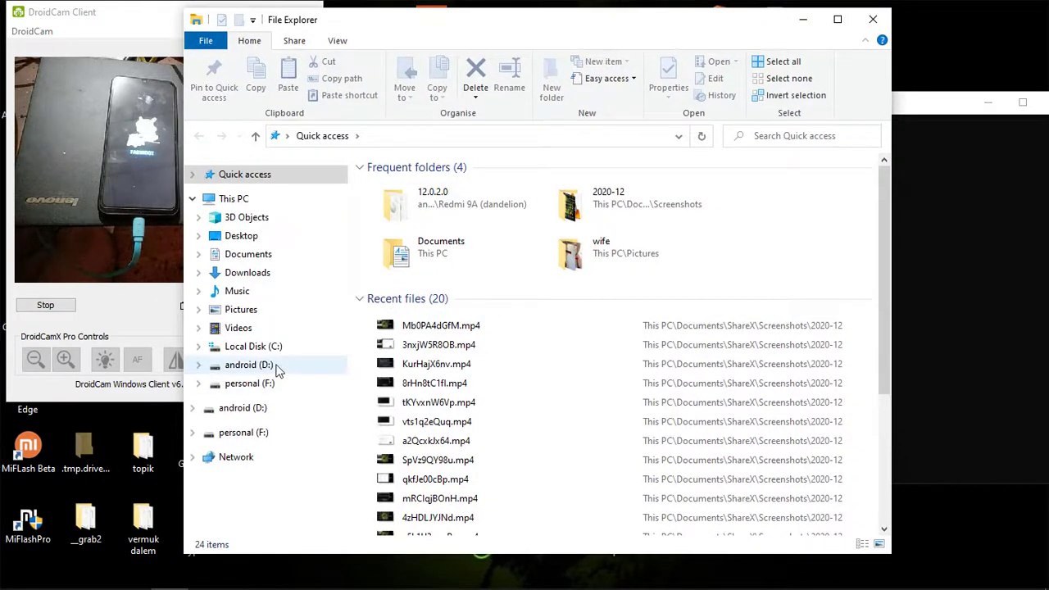
pyautogui.click(277, 370)
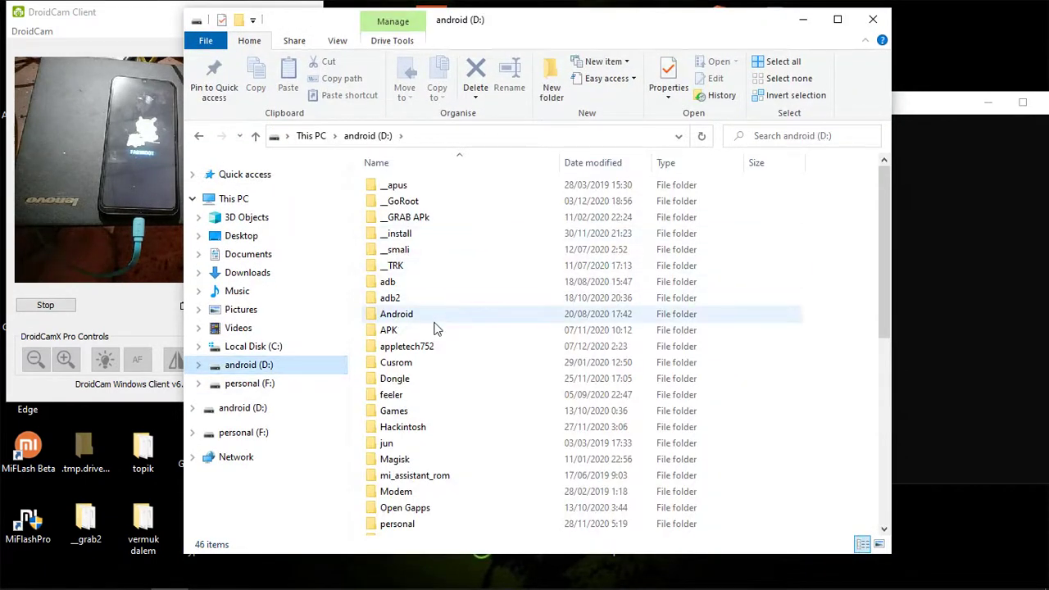
pyautogui.doubleClick(396, 314)
pyautogui.press('x')
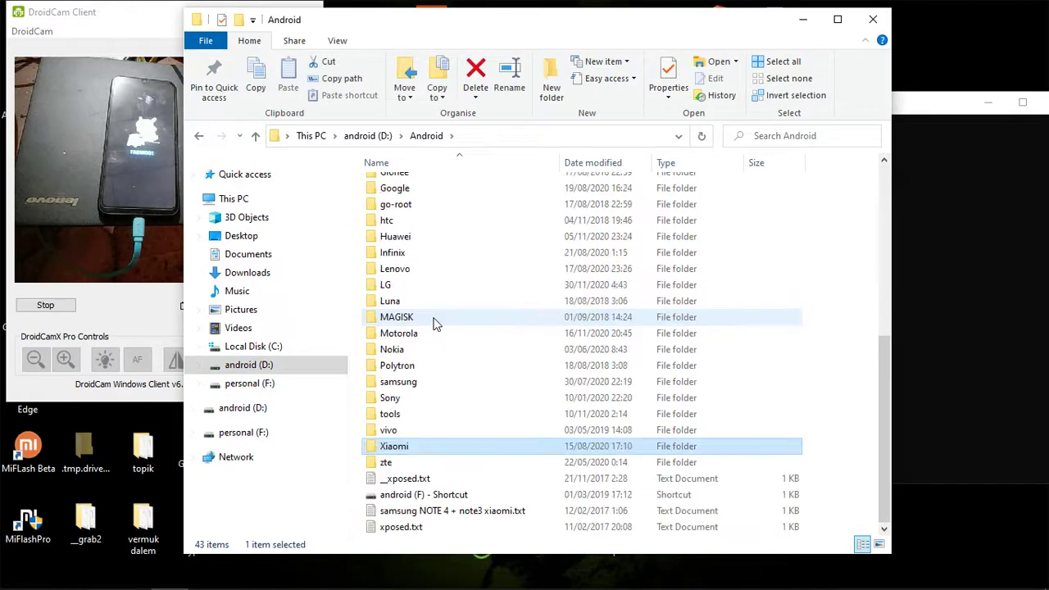
pyautogui.press('Return')
# Open the Redmi folder and, inside it, the Redmi 9A (dandelion) folder.
pyautogui.press('p')
pyautogui.press('r')
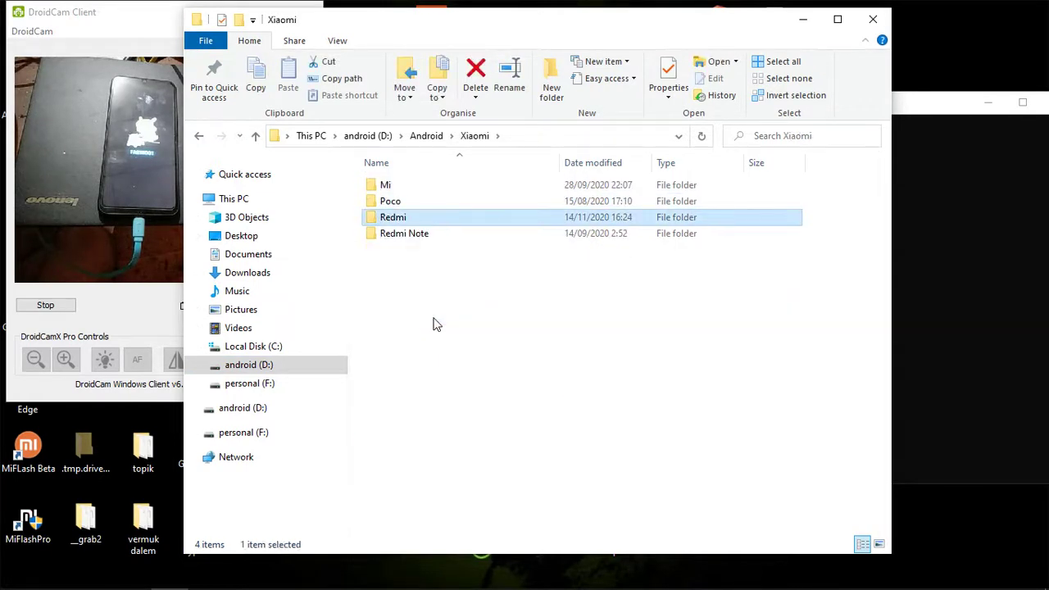
pyautogui.press('Return')
pyautogui.press('Down')
pyautogui.press('Down')
pyautogui.press('Down')
pyautogui.press('Down')
pyautogui.press('Down')
pyautogui.press('Down')
pyautogui.press('Down')
pyautogui.press('Down')
pyautogui.press('Down')
pyautogui.press('Down')
pyautogui.press('Down')
pyautogui.press('Down')
pyautogui.press('Down')
pyautogui.press('Down')
pyautogui.press('Down')
pyautogui.press('Down')
pyautogui.press('Down')
pyautogui.press('Down')
pyautogui.press('Down')
pyautogui.press('Down')
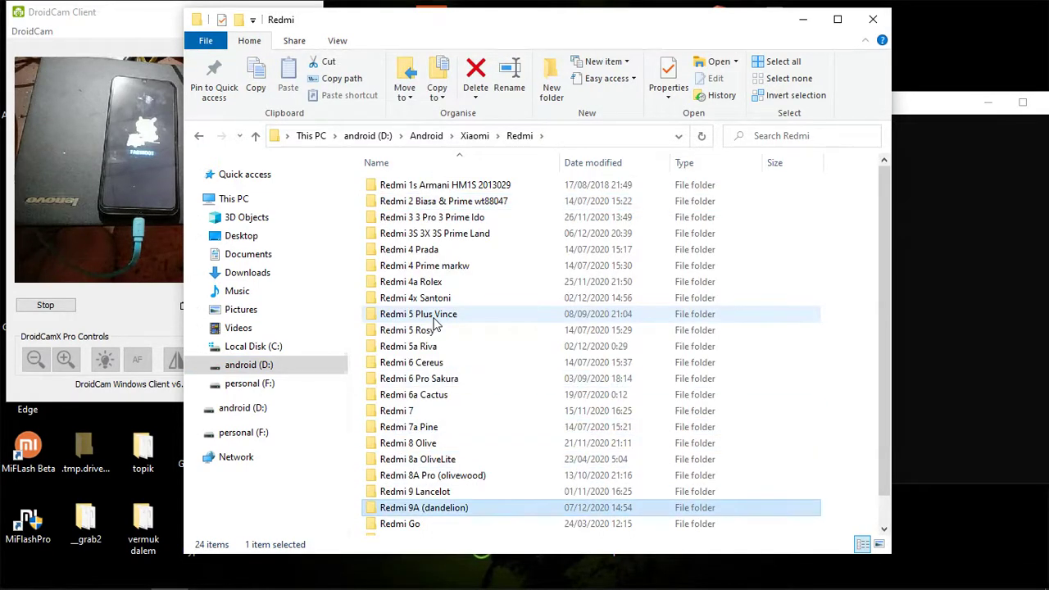
pyautogui.press('Down')
pyautogui.press('Down')
pyautogui.press('Down')
pyautogui.press('Up')
pyautogui.press('Up')
pyautogui.press('Up')
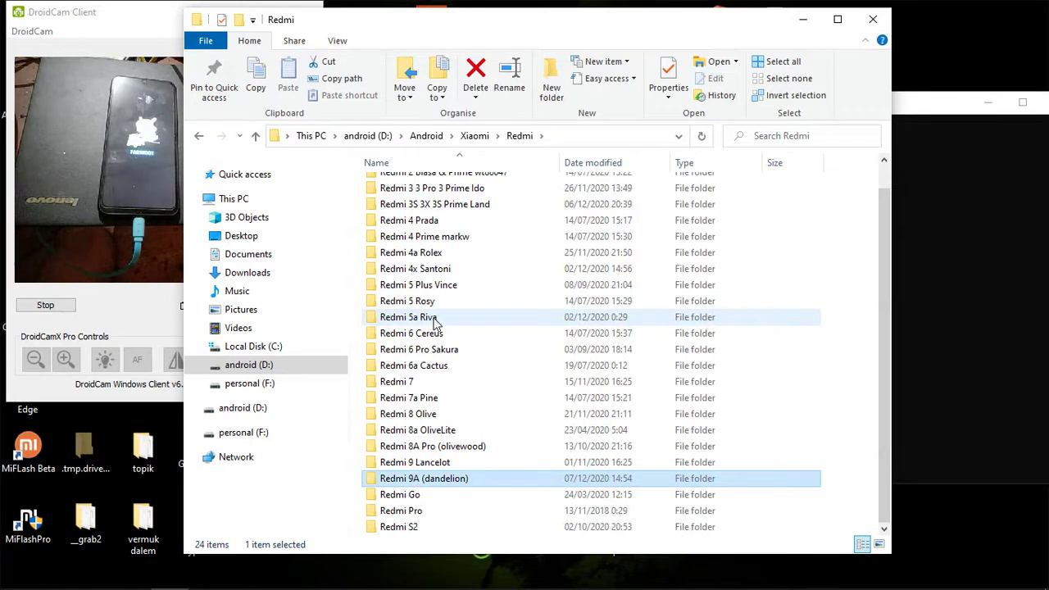
pyautogui.press('Return')
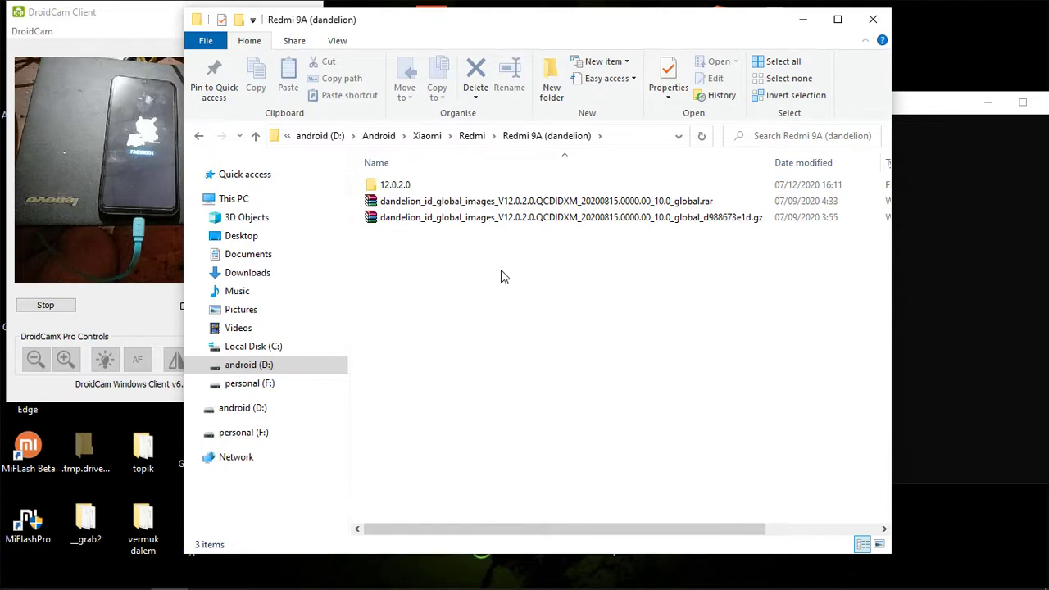
# Open the 12.0.2.0 folder and locate the boot.img and vbmeta.img files.
pyautogui.click(473, 188)
pyautogui.click(497, 271)
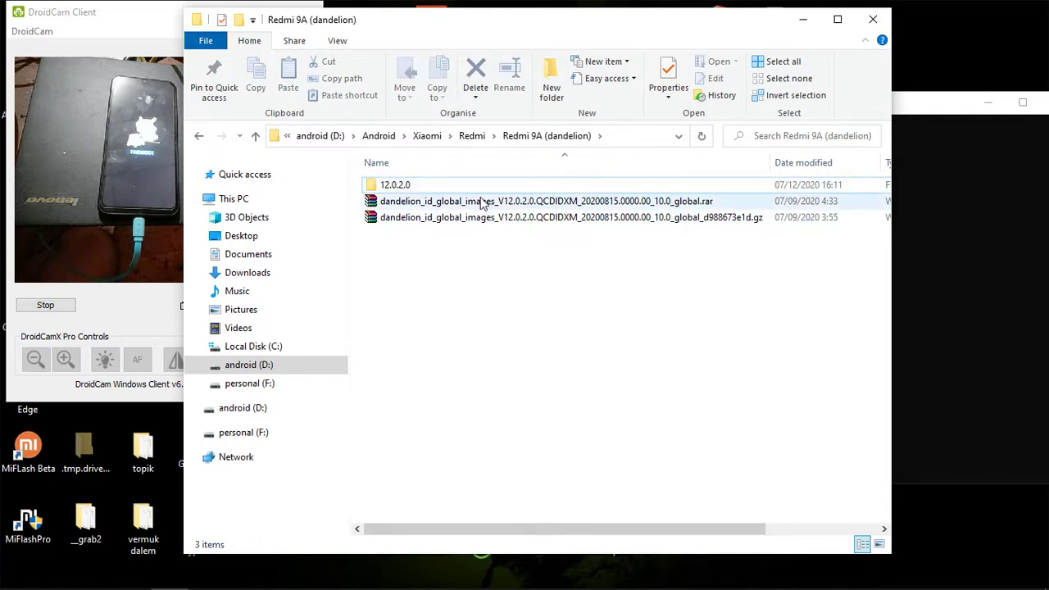
pyautogui.click(489, 188)
pyautogui.click(505, 265)
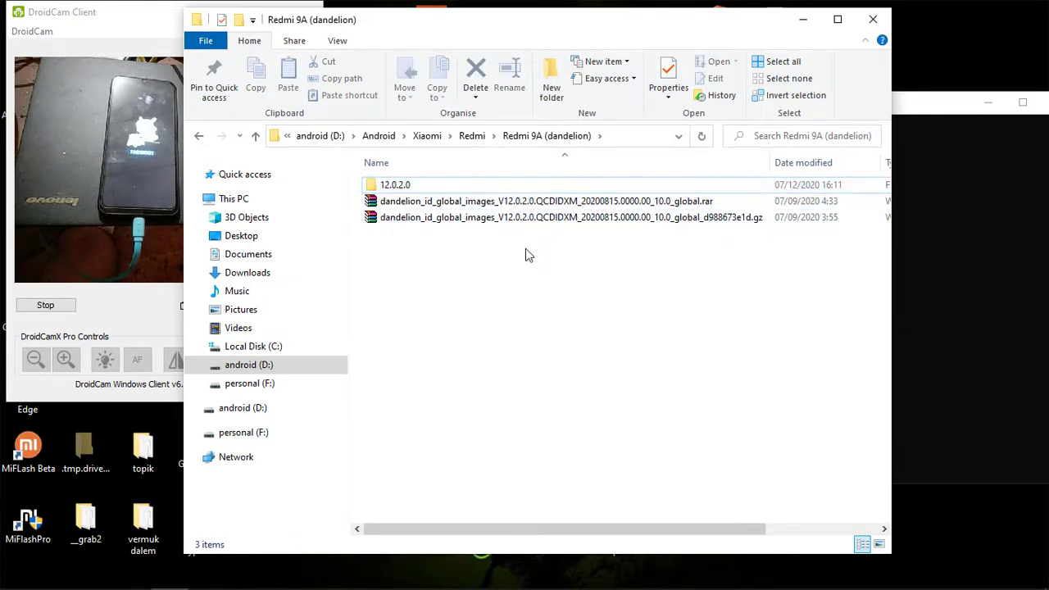
pyautogui.doubleClick(515, 190)
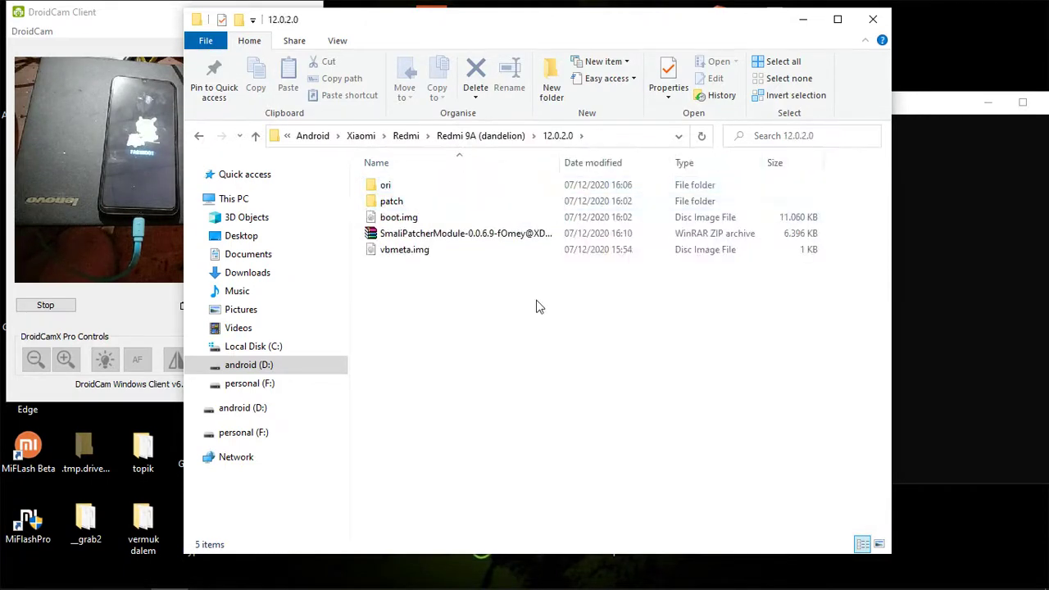
pyautogui.click(479, 218)
pyautogui.moveTo(473, 249); pyautogui.dragTo(522, 314)
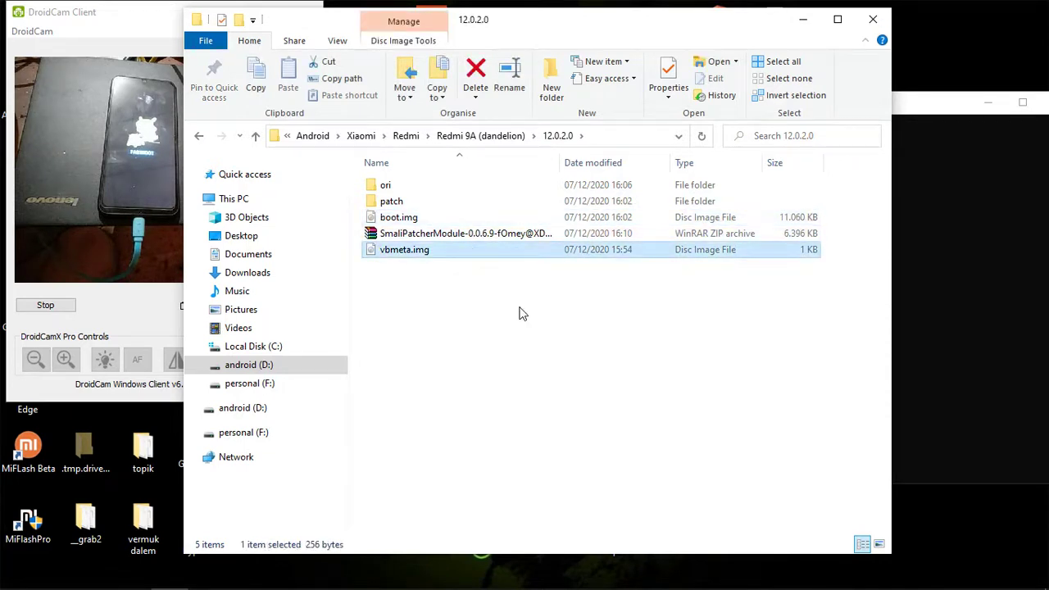
pyautogui.click(522, 314)
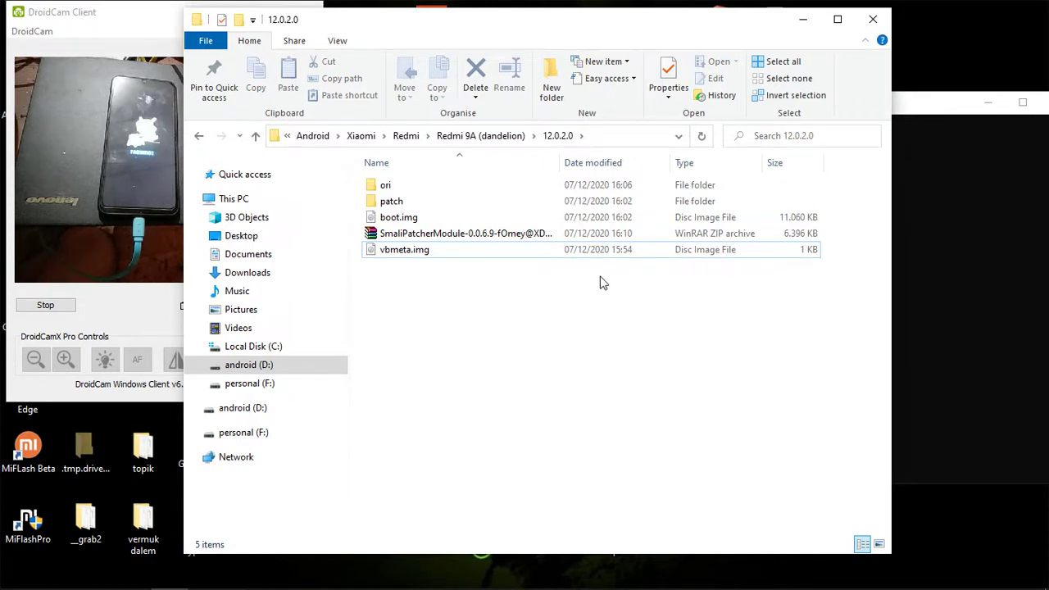
# Open a PowerShell window in the 12.0.2.0 folder and move it so that the file list stays visible.
pyautogui.rightClick(644, 328)
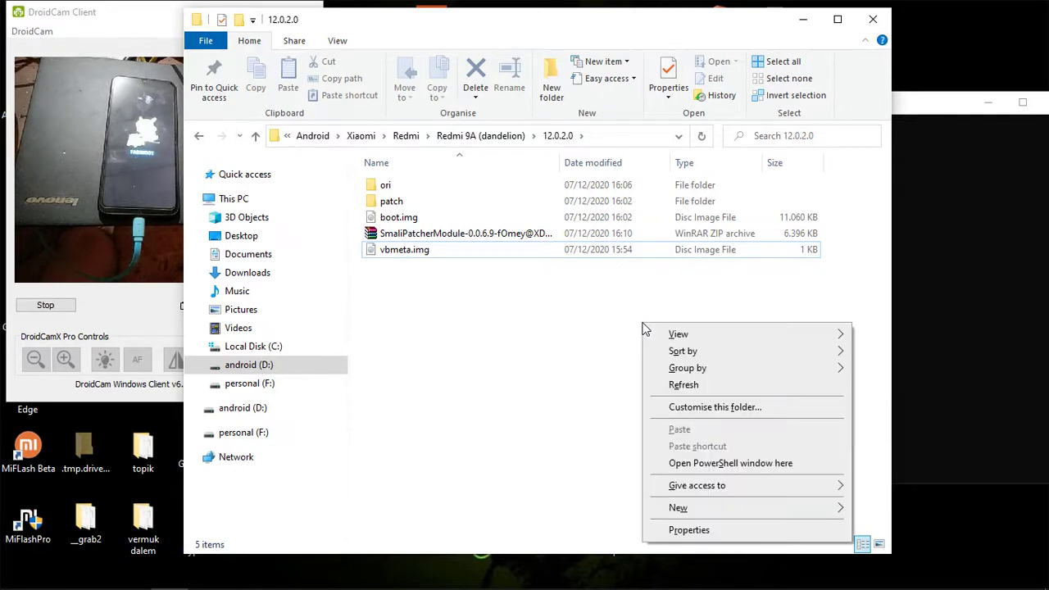
pyautogui.click(713, 463)
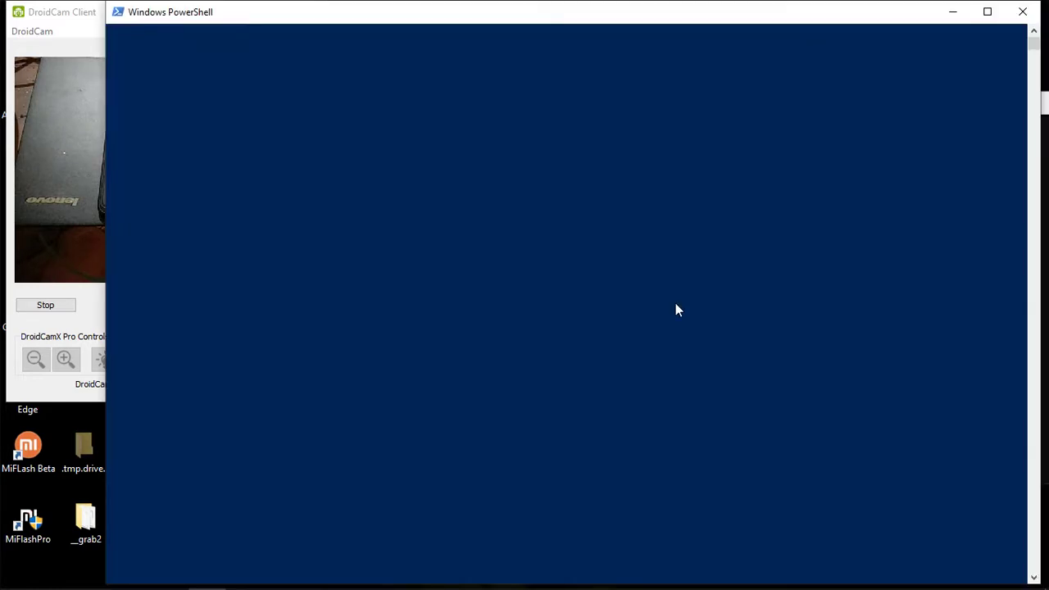
pyautogui.moveTo(654, 16); pyautogui.dragTo(786, 278)
pyautogui.click(773, 319)
# Flash the boot image to the phone with fastboot flash boot .\boot.img.
pyautogui.write('fastboot ')
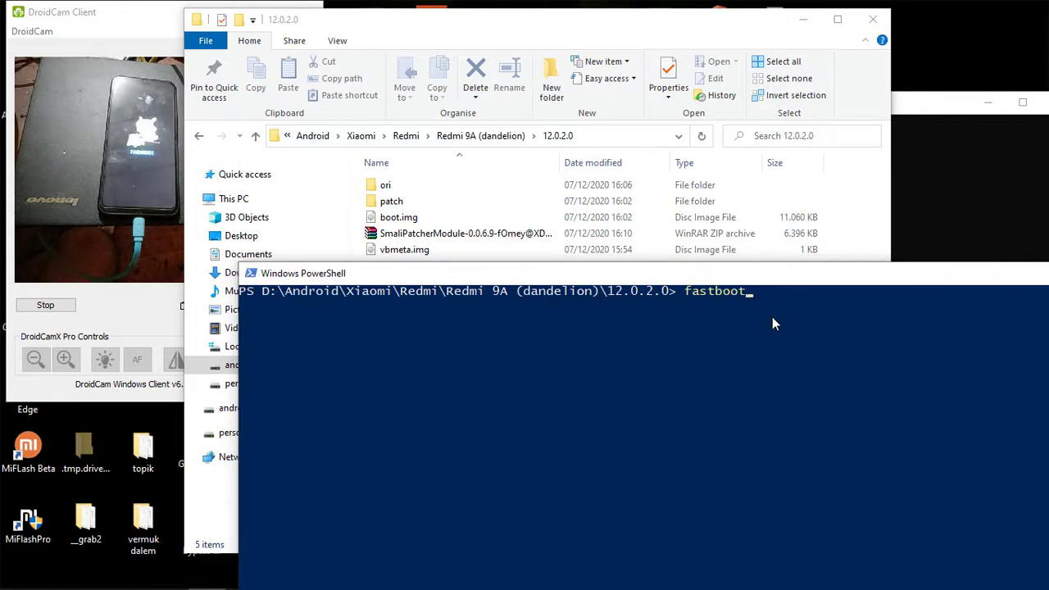
pyautogui.write('flash boot boot')
pyautogui.press('Tab')
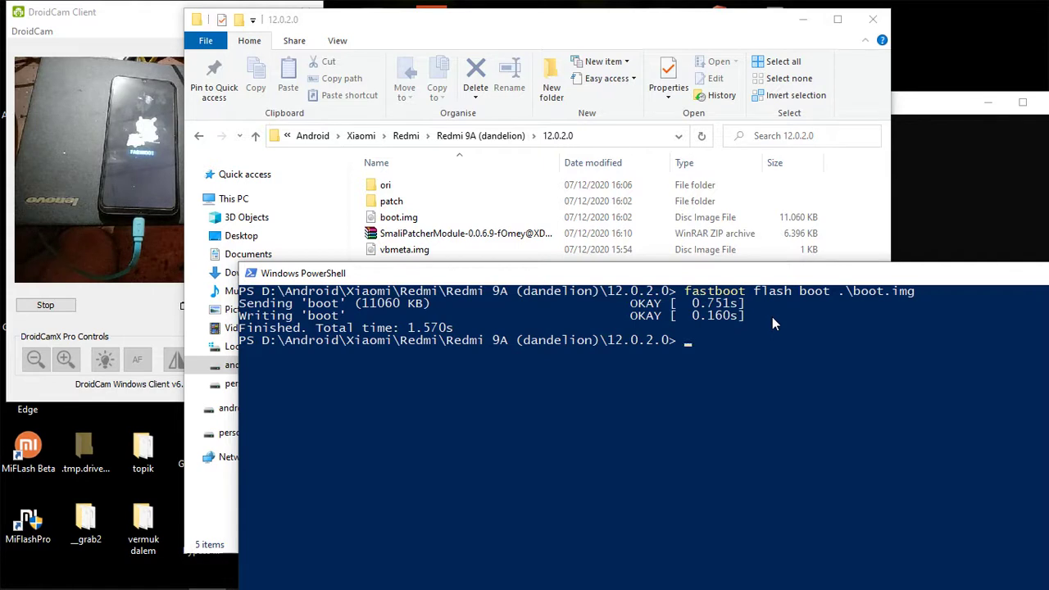
# Try to flash the vbmeta image with the command fasboot flash vbmeta .\vbmeta.img.
pyautogui.write('fast')
pyautogui.write('boot ')
pyautogui.write('flash vbmeta ')
pyautogui.write('.\\v')
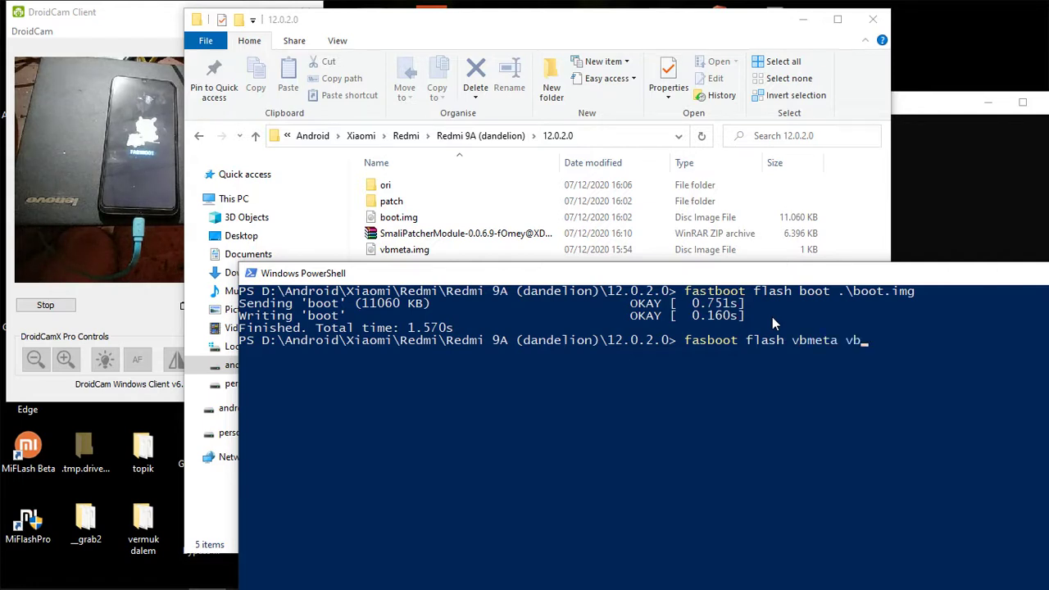
pyautogui.press('Tab')
pyautogui.press('Return')
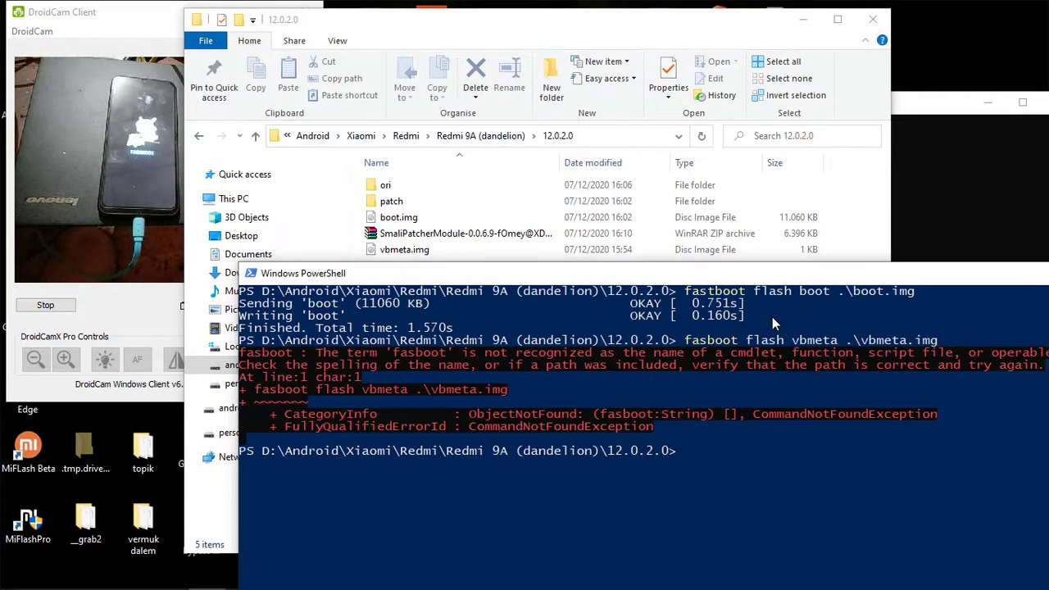
# Recall the last command, correct its spelling to fastboot flash vbmeta .\vbmeta.img and run it.
pyautogui.press('Up')
pyautogui.press('Left')
pyautogui.press('Left')
pyautogui.press('Left')
pyautogui.press('Left')
pyautogui.press('Left')
pyautogui.press('Left')
pyautogui.press('Left')
pyautogui.press('Left')
pyautogui.press('Left')
pyautogui.press('Left')
pyautogui.press('Left')
pyautogui.press('Left')
pyautogui.press('Left')
pyautogui.press('Left')
pyautogui.press('Left')
pyautogui.press('Left')
pyautogui.press('Left')
pyautogui.press('Left')
pyautogui.press('Left')
pyautogui.press('Left')
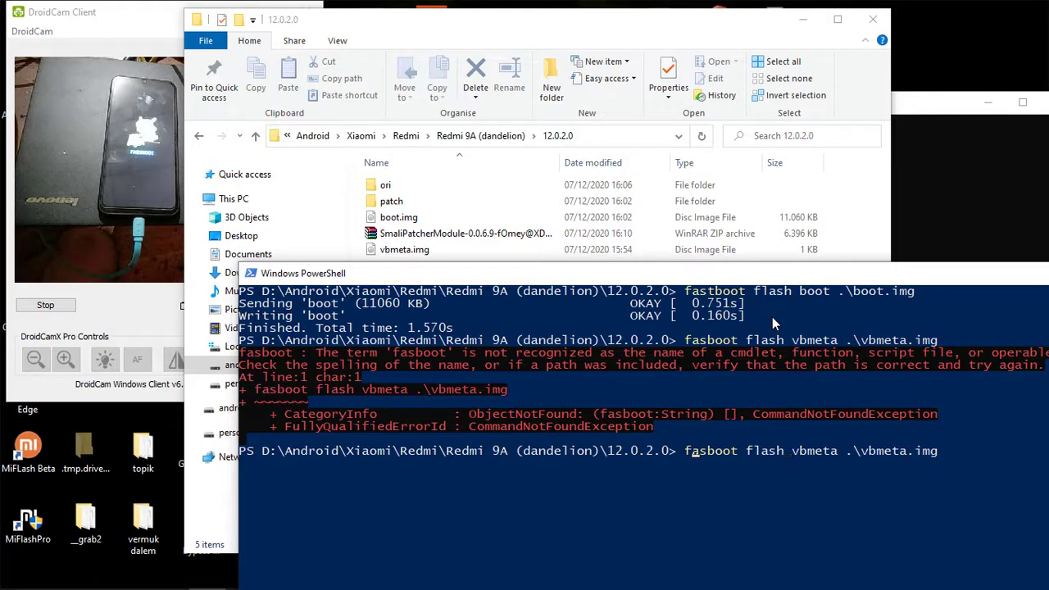
pyautogui.write('t')
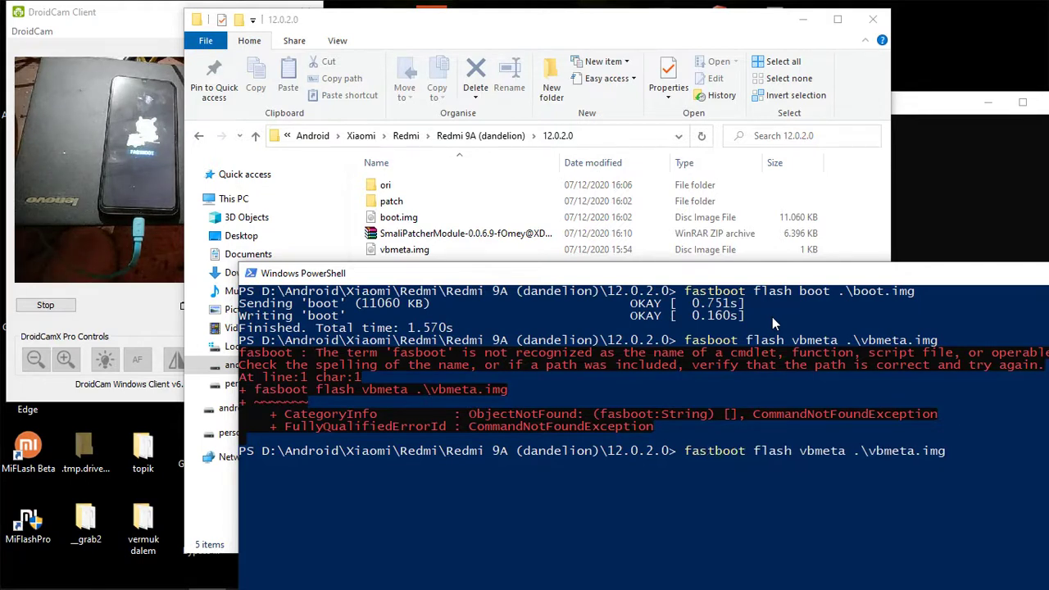
pyautogui.press('Return')
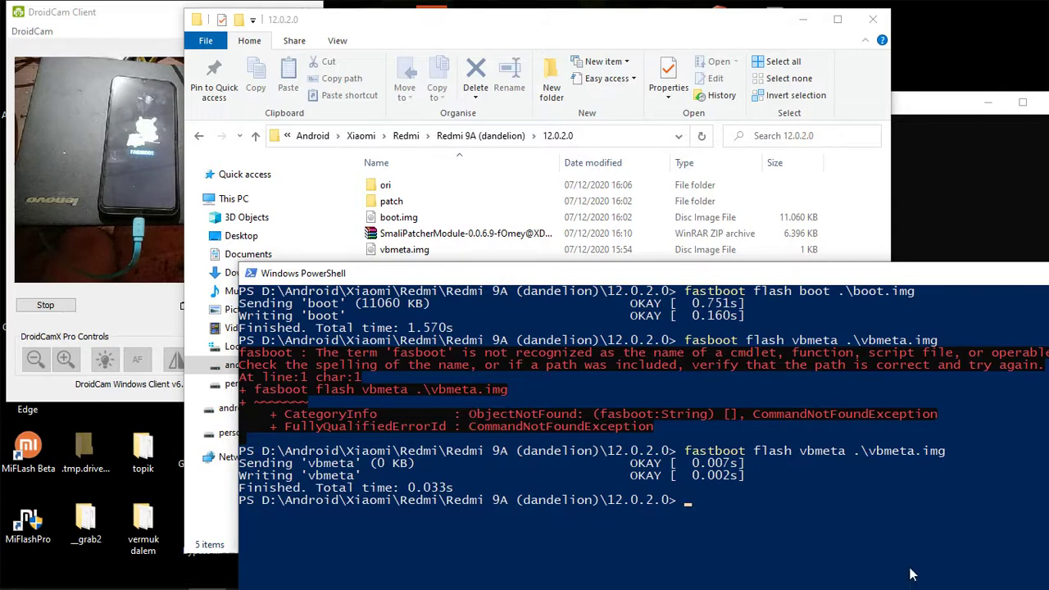
# Restart the phone with fastboot reboot and minimize the 12.0.2.0 folder window.
pyautogui.press('super')
pyautogui.click(901, 452)
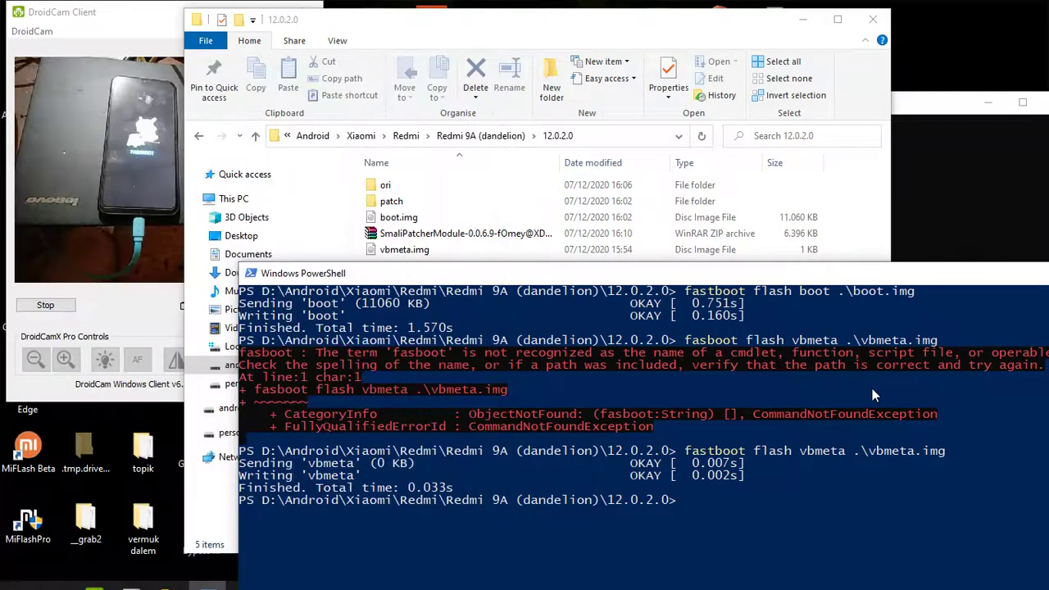
pyautogui.write('f')
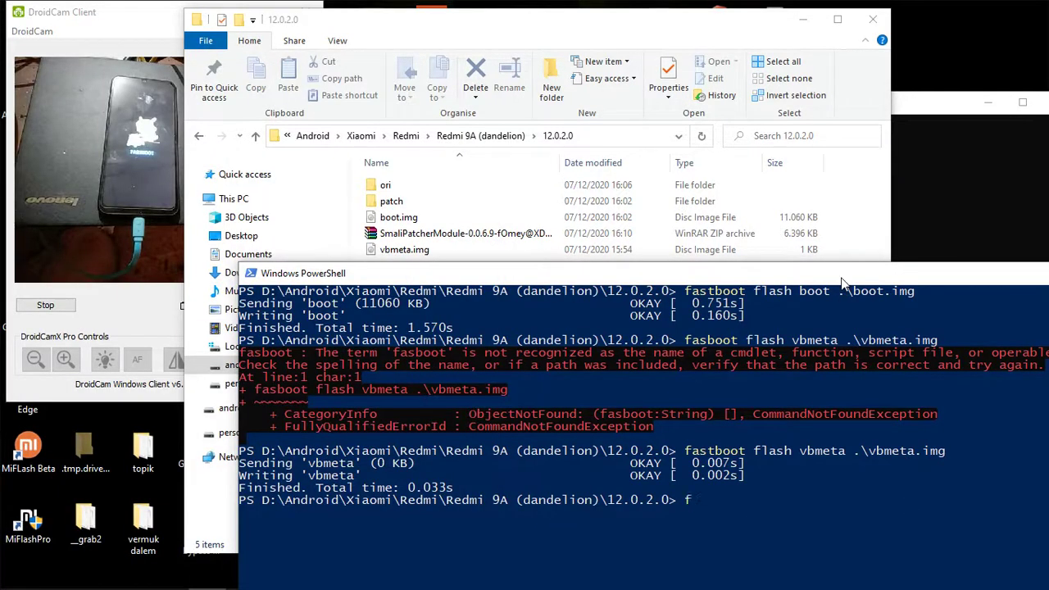
pyautogui.write('astboot reboot')
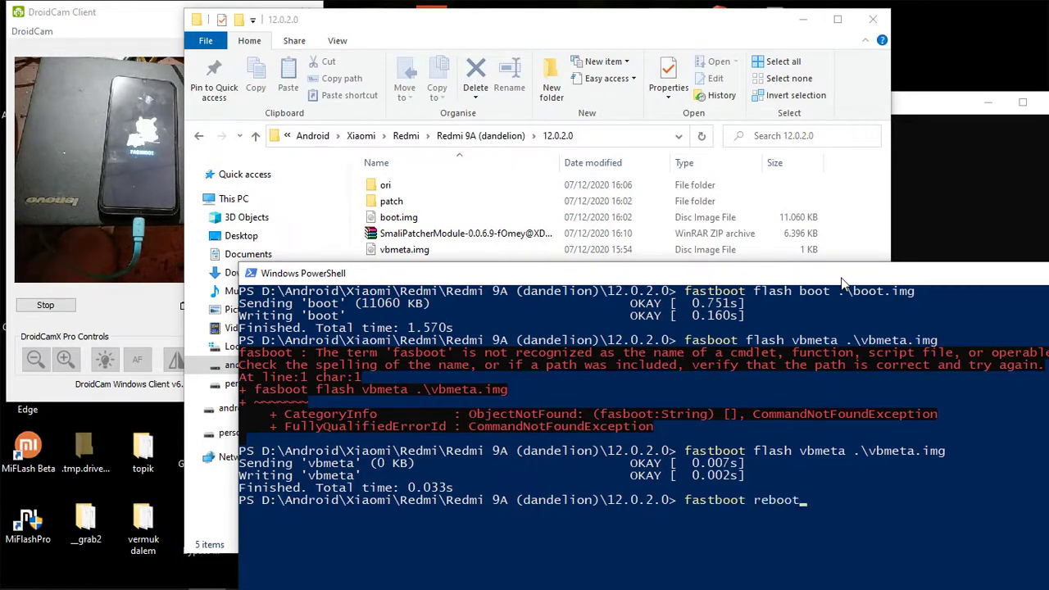
pyautogui.press('Return')
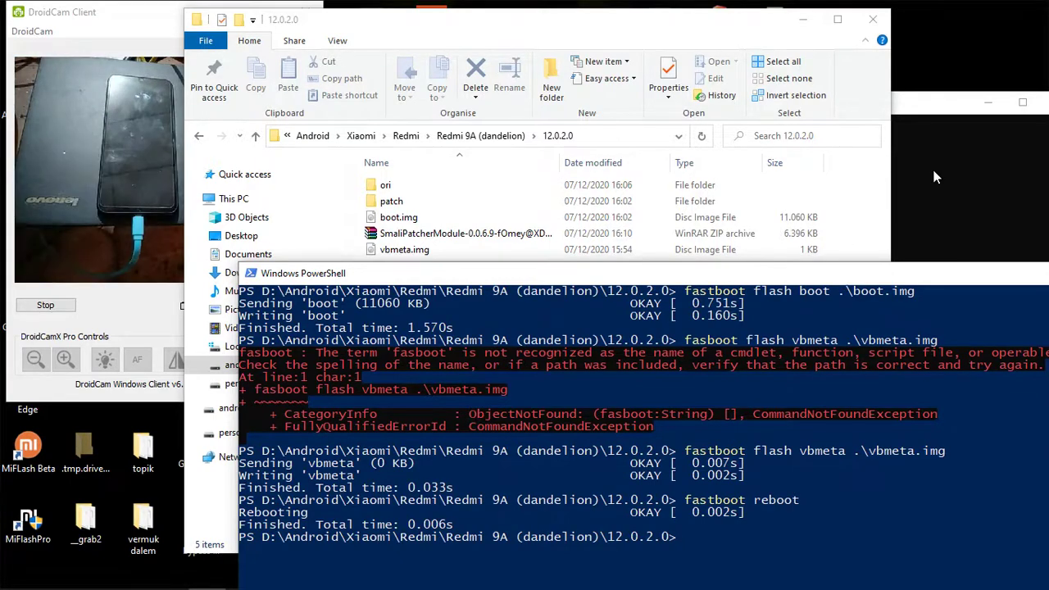
pyautogui.click(804, 19)
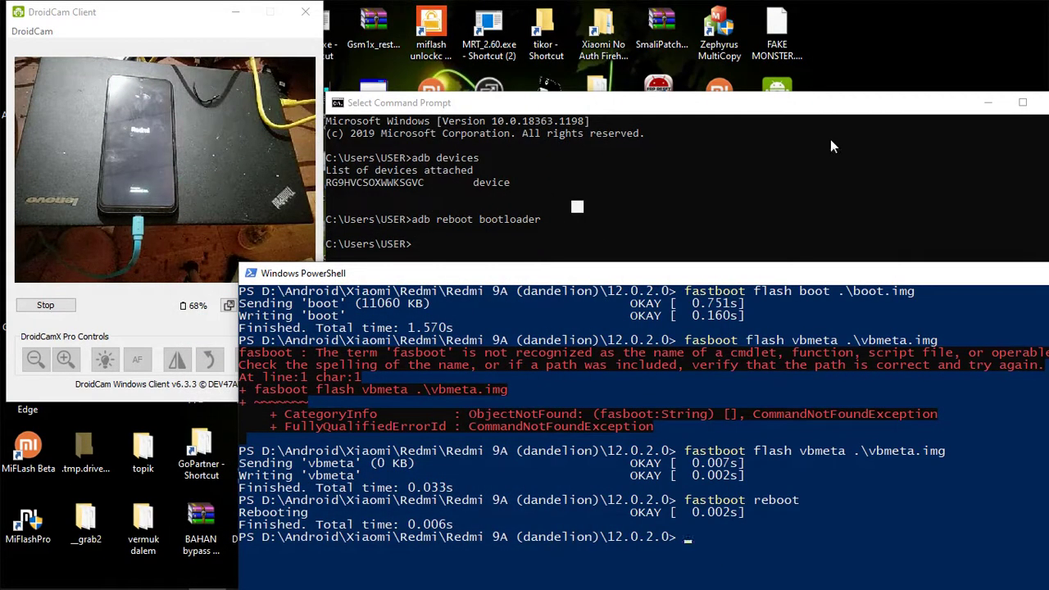
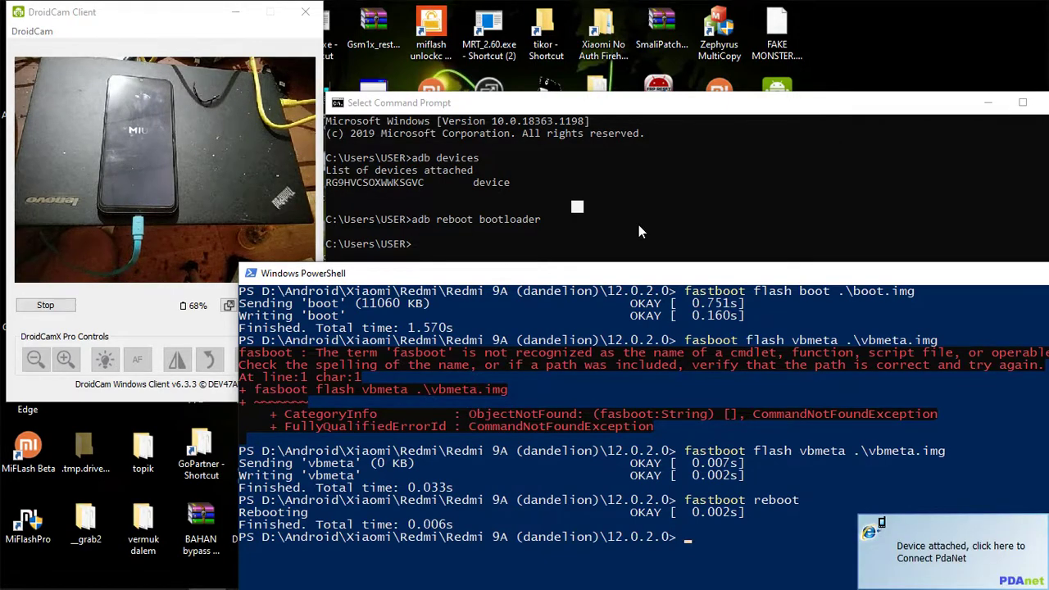
# Open a new File Explorer window, move it clear of the phone preview and open the __install folder on drive D:.
pyautogui.click(639, 224)
pyautogui.press('super')
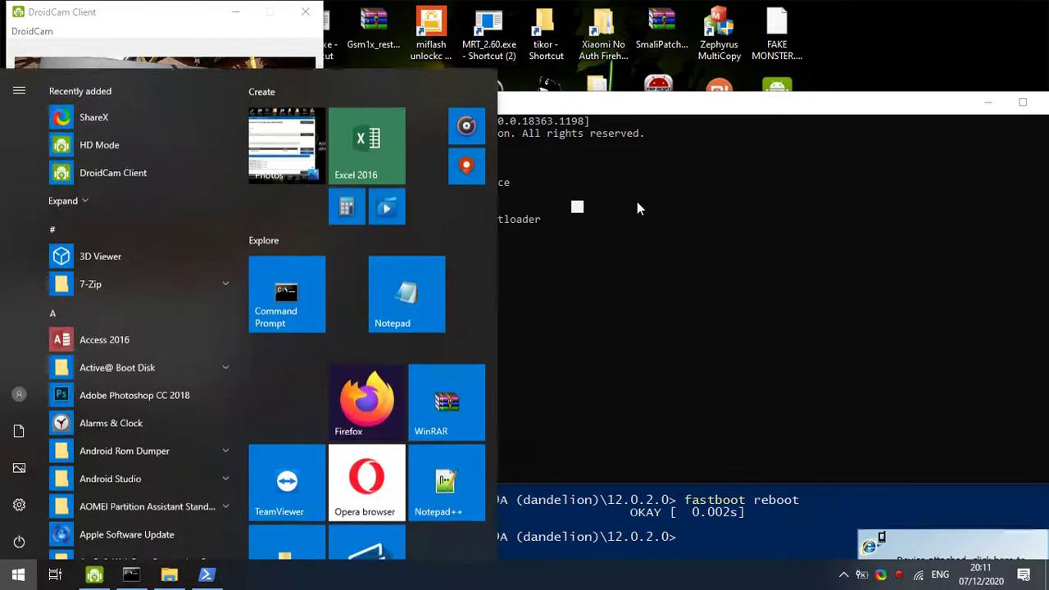
pyautogui.press('super')
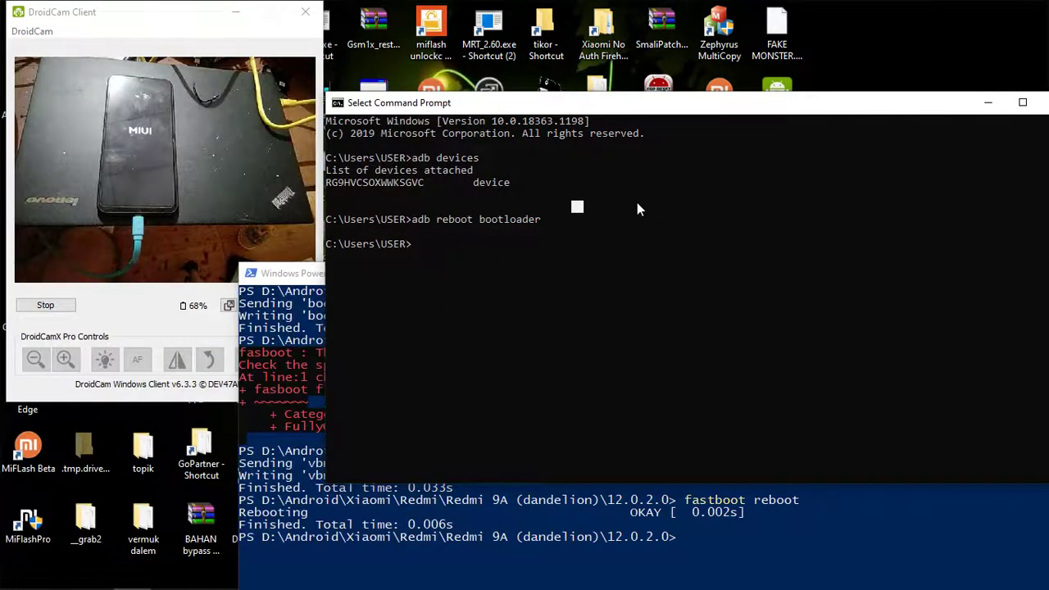
pyautogui.press('super+e')
pyautogui.moveTo(575, 49); pyautogui.dragTo(511, 37)
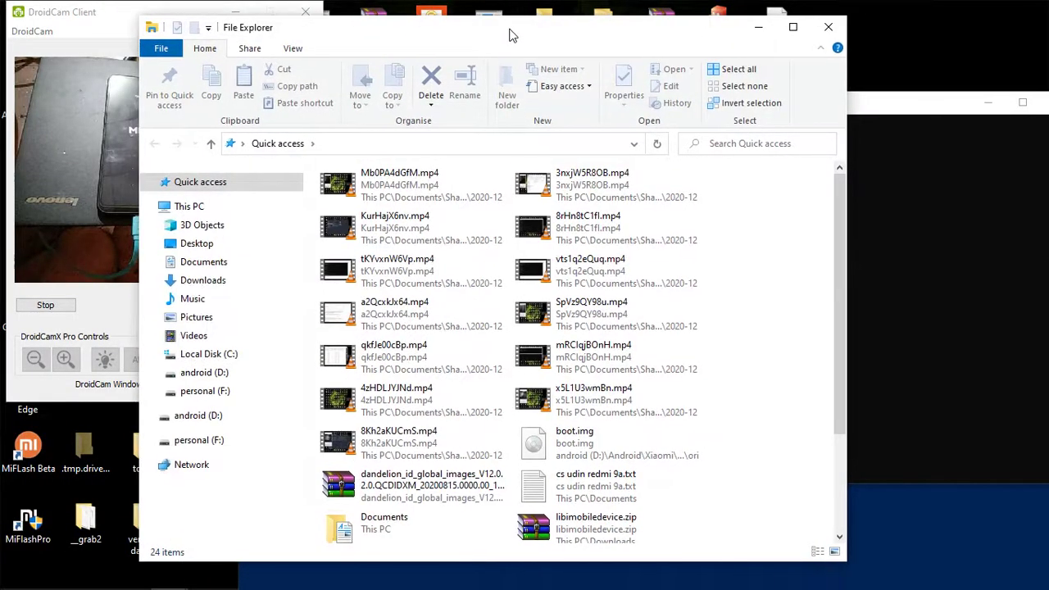
pyautogui.click(265, 378)
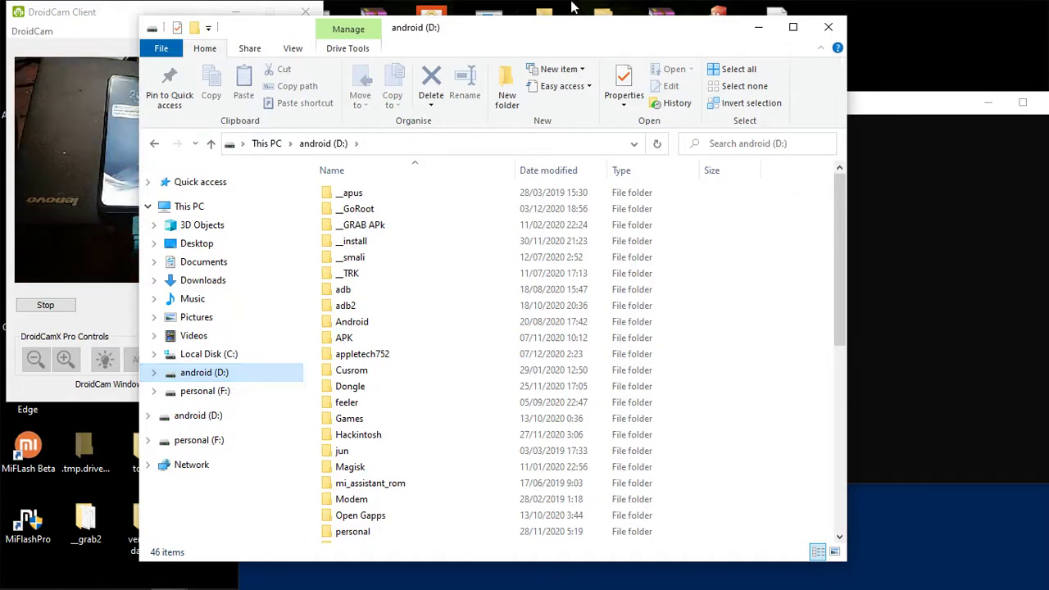
pyautogui.moveTo(560, 31); pyautogui.dragTo(716, 17)
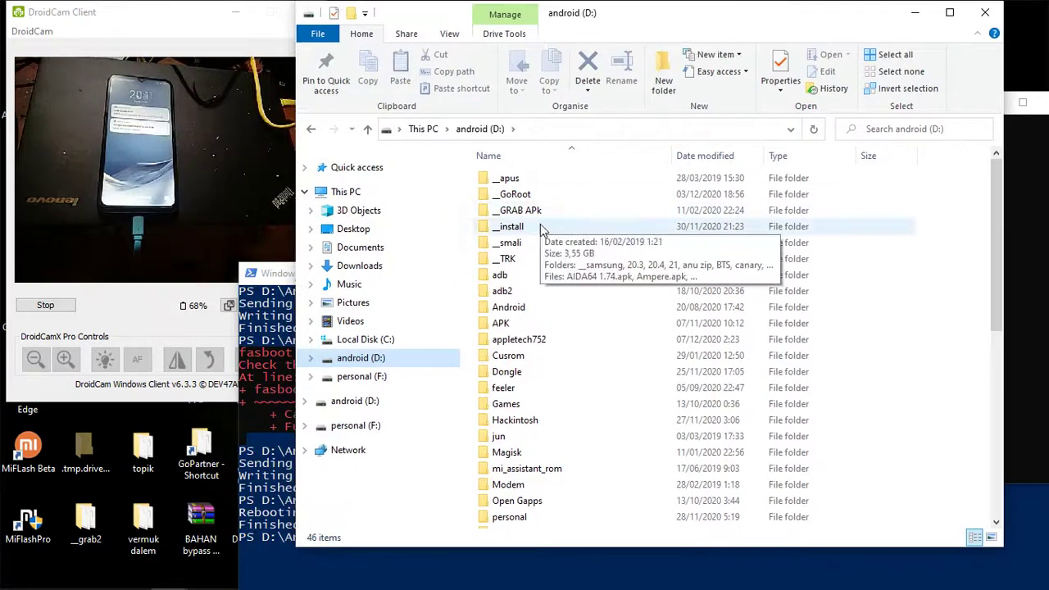
pyautogui.doubleClick(565, 224)
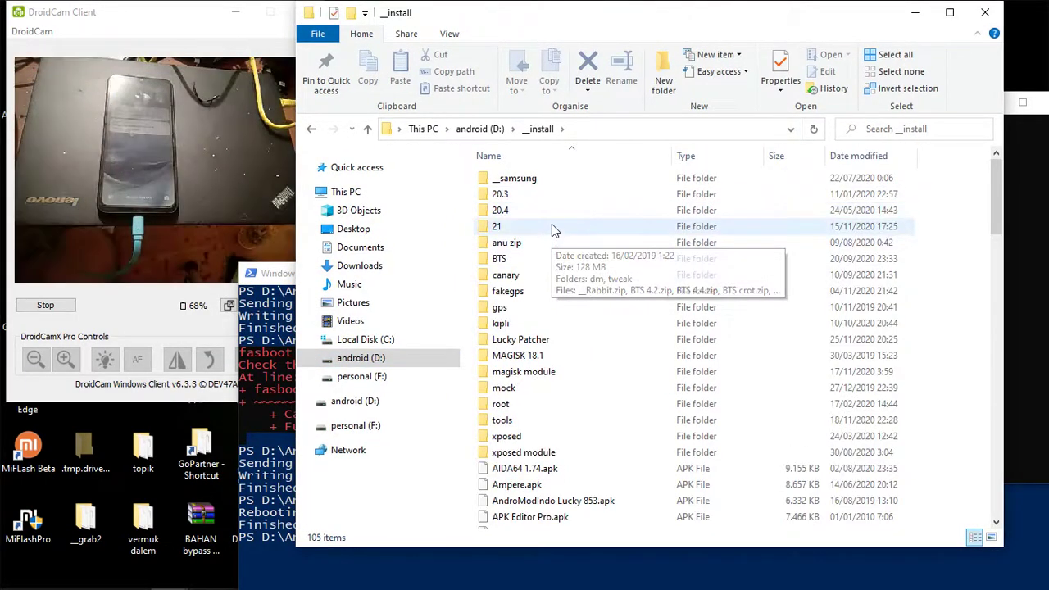
# Open the folder 21 inside __install, select MagiskManager-v8.0.3.apk and move the window aside.
pyautogui.doubleClick(552, 224)
pyautogui.click(567, 229)
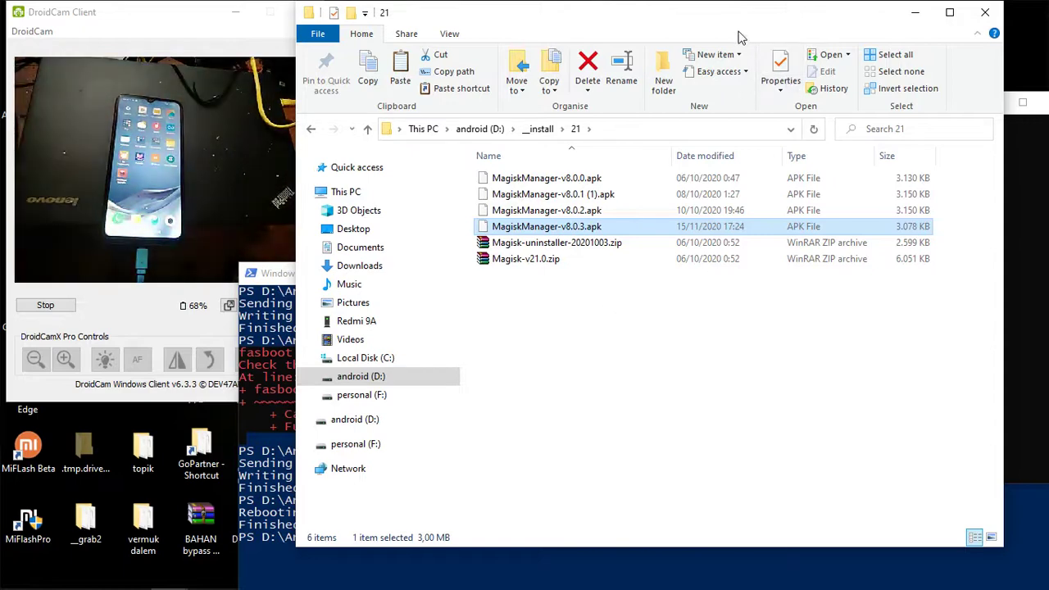
pyautogui.moveTo(742, 32); pyautogui.dragTo(588, 52)
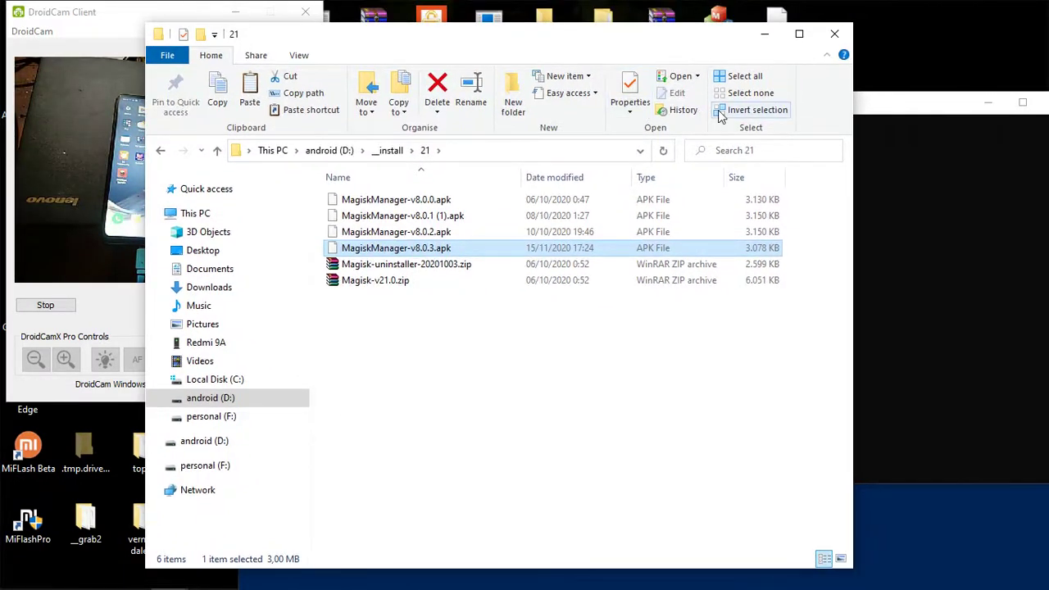
# Open a second File Explorer window beside the first and browse to the Download folder in the Redmi 9A's internal storage.
pyautogui.press('super+e')
pyautogui.moveTo(628, 16); pyautogui.dragTo(875, 31)
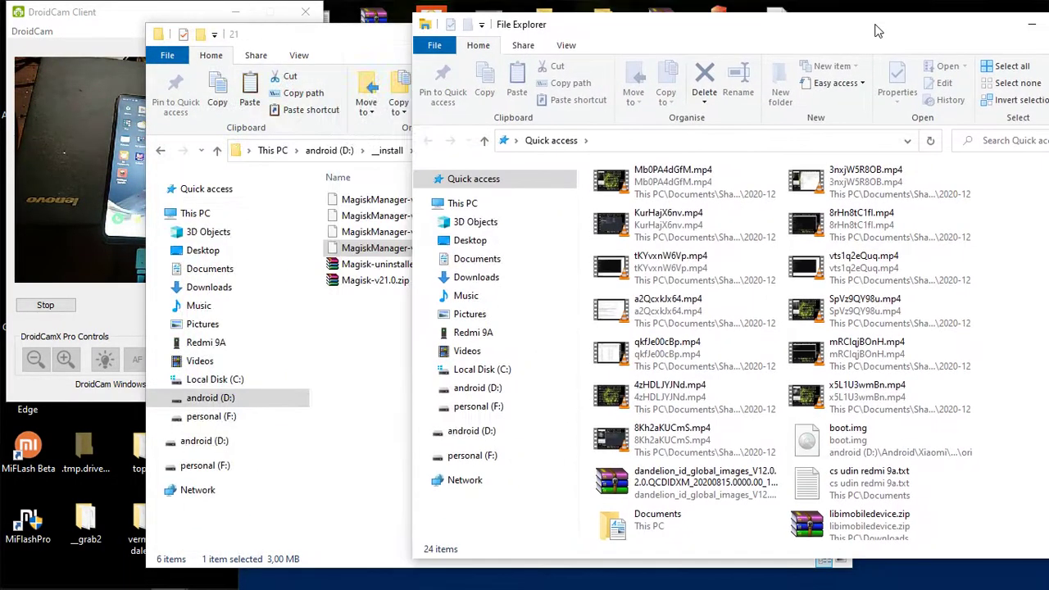
pyautogui.click(500, 335)
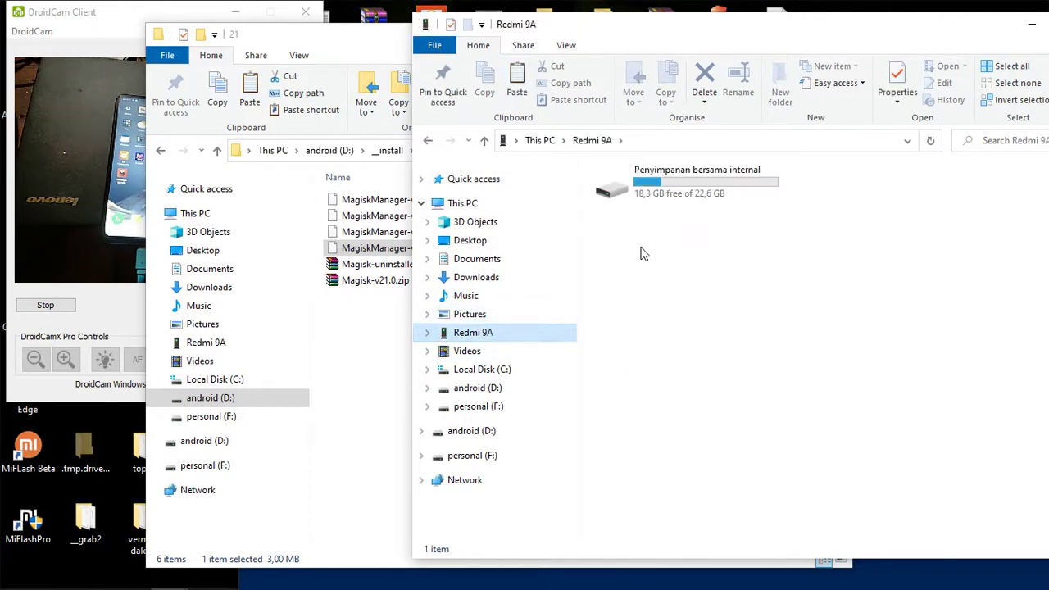
pyautogui.doubleClick(682, 183)
pyautogui.doubleClick(828, 228)
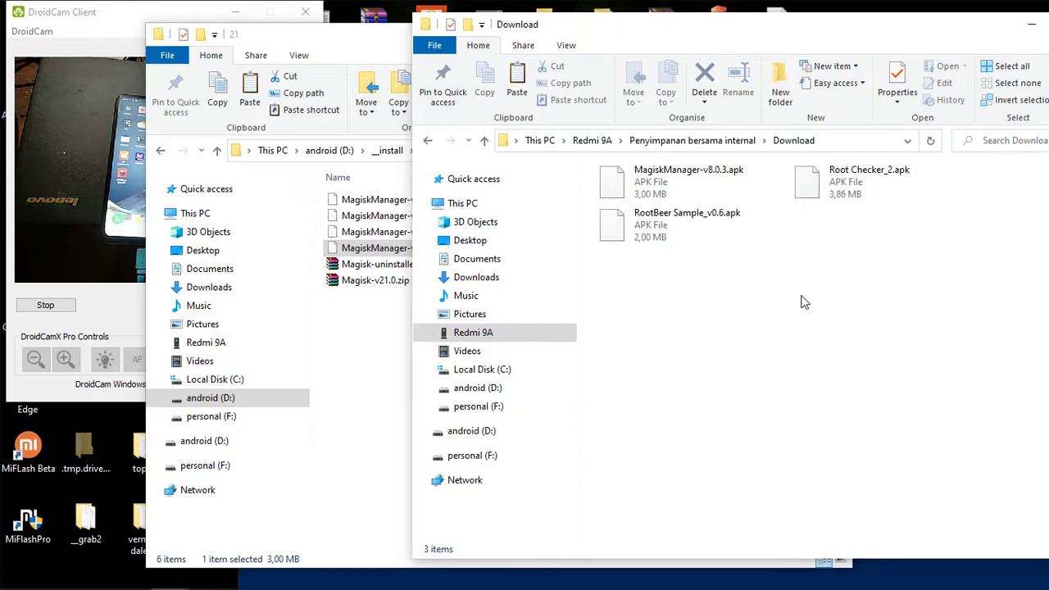
# Copy MagiskManager-v8.0.3.apk from folder 21 into the phone's Download folder and minimize both File Explorer windows.
pyautogui.moveTo(377, 247); pyautogui.dragTo(915, 258)
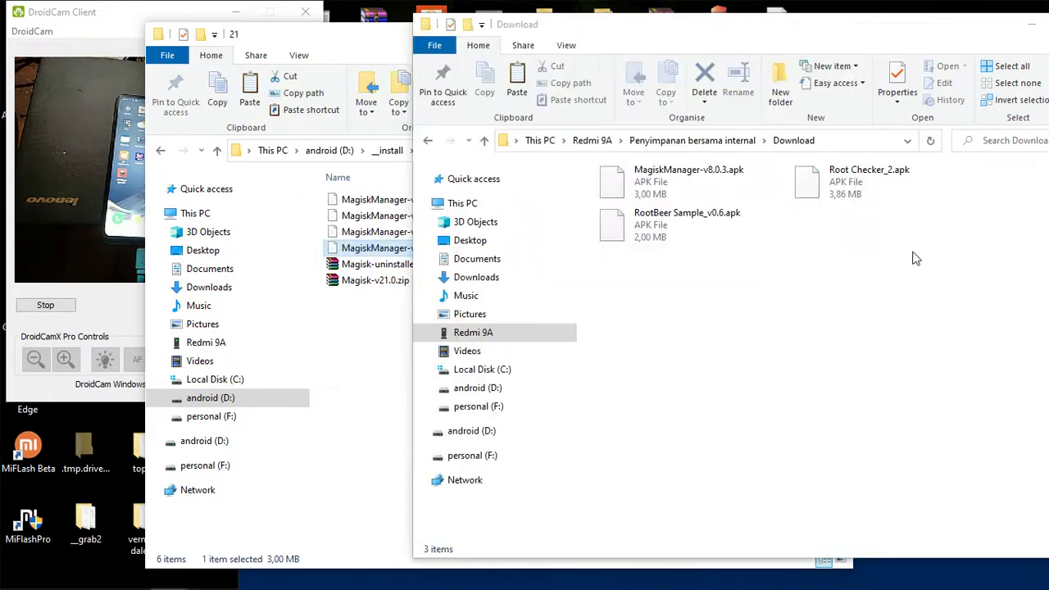
pyautogui.click(1030, 24)
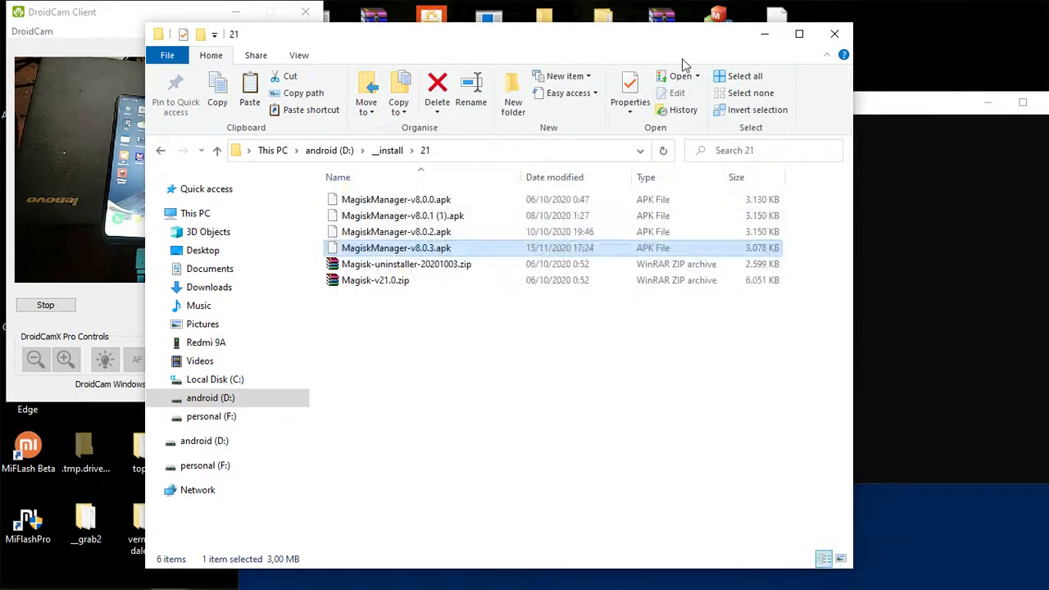
pyautogui.click(752, 34)
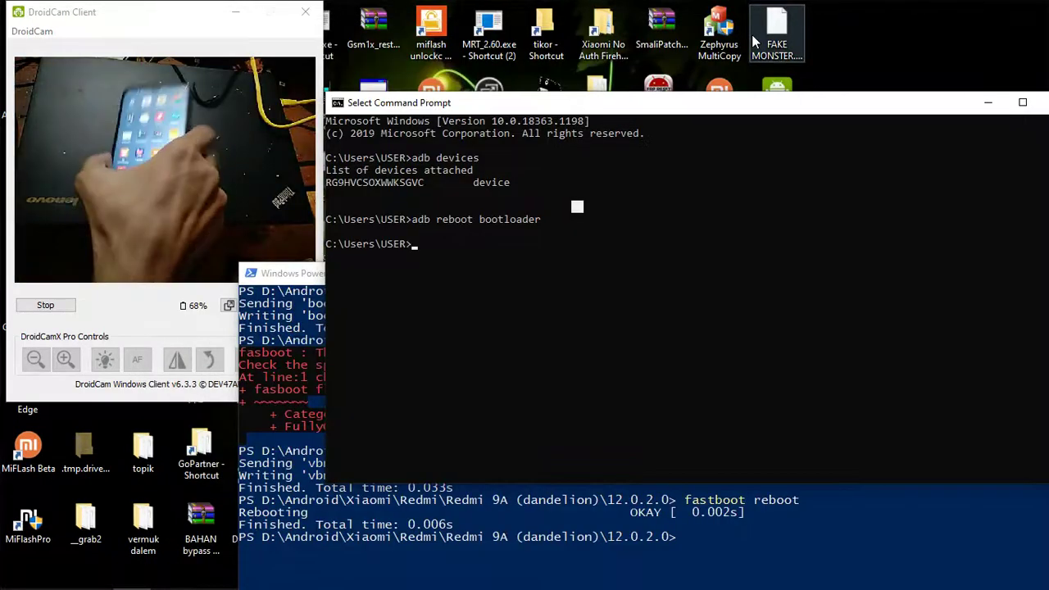